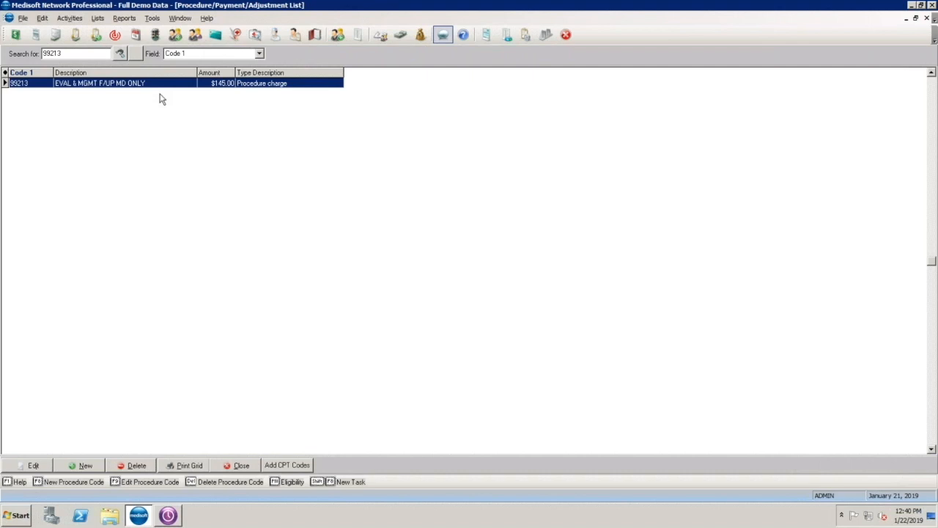
Close the procedure code list and open transaction entry for the first patient in the chart list
click(241, 466)
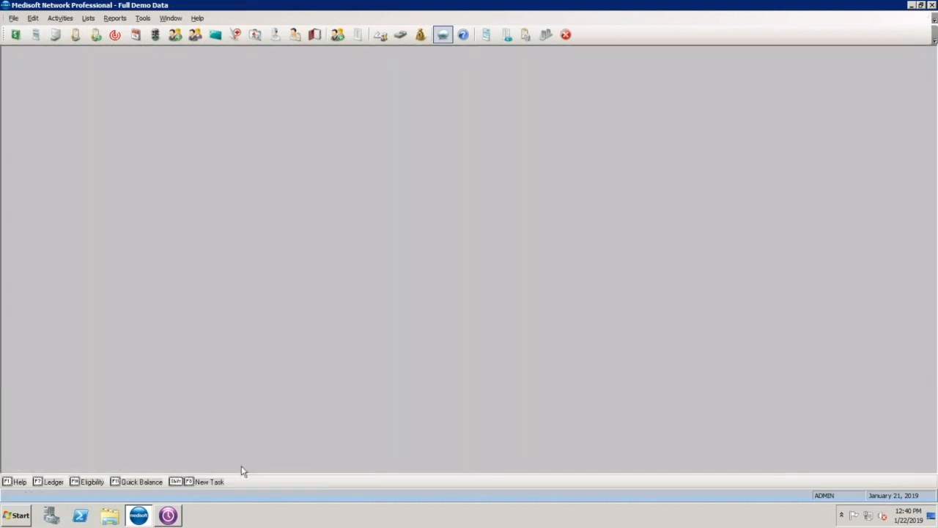
click(15, 35)
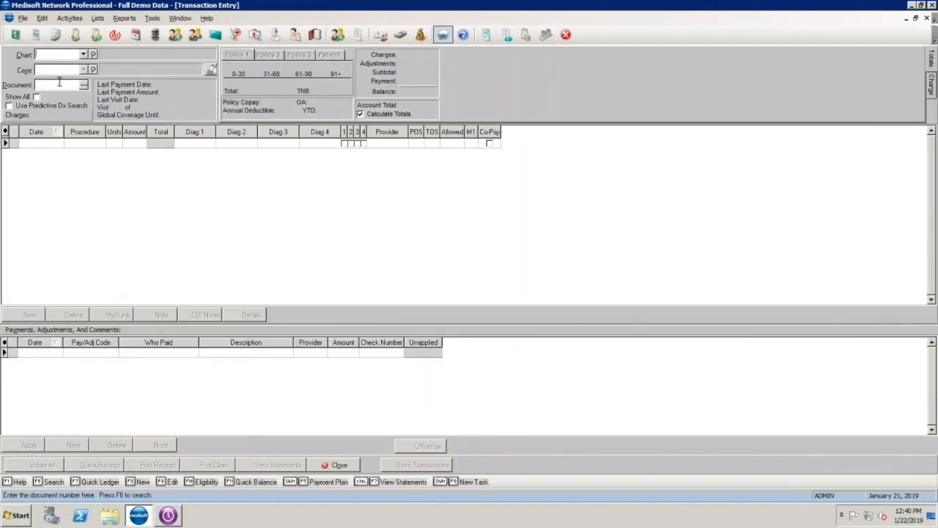
click(83, 54)
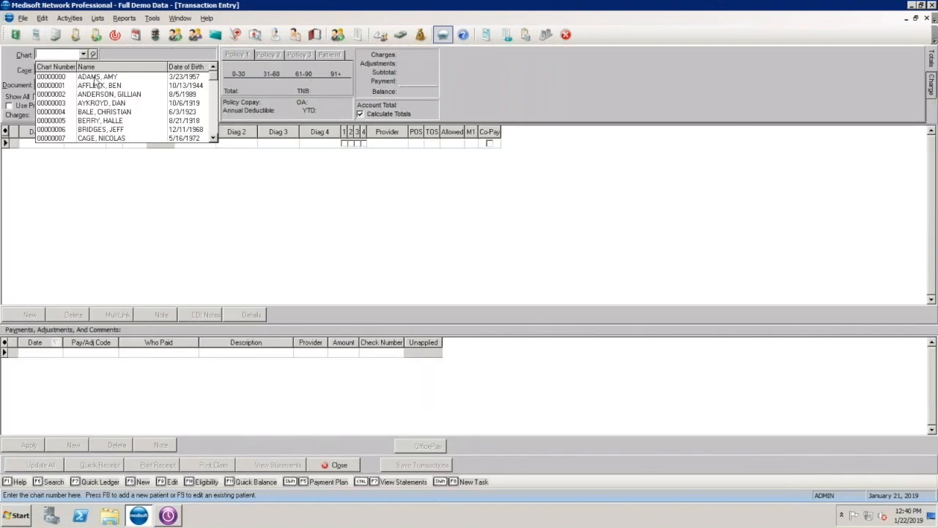
click(96, 77)
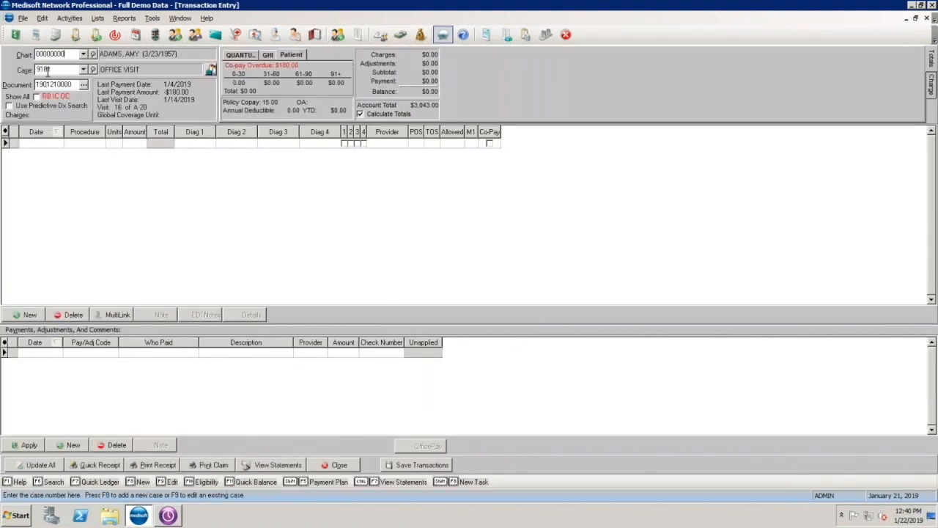
click(469, 283)
Edit the patient's office visit case, enter the price code in its account details, and save the case
right_click(56, 72)
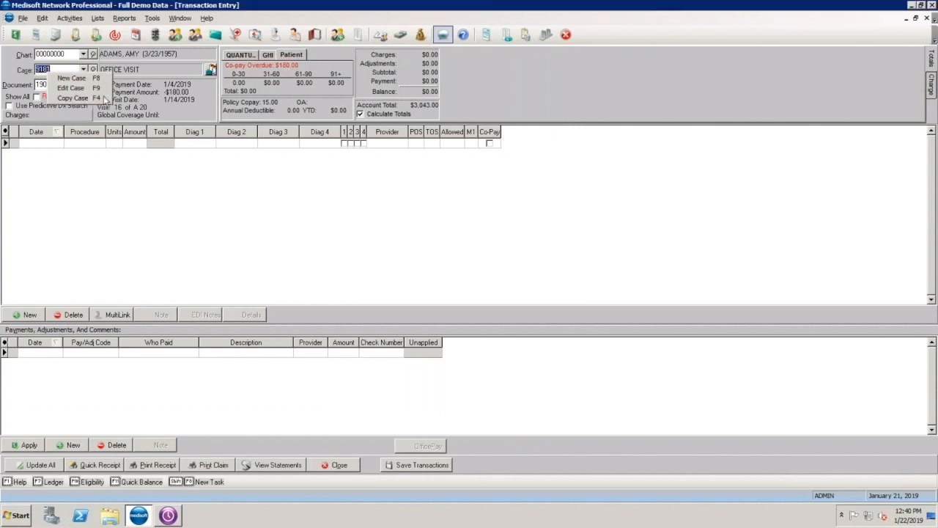
click(95, 89)
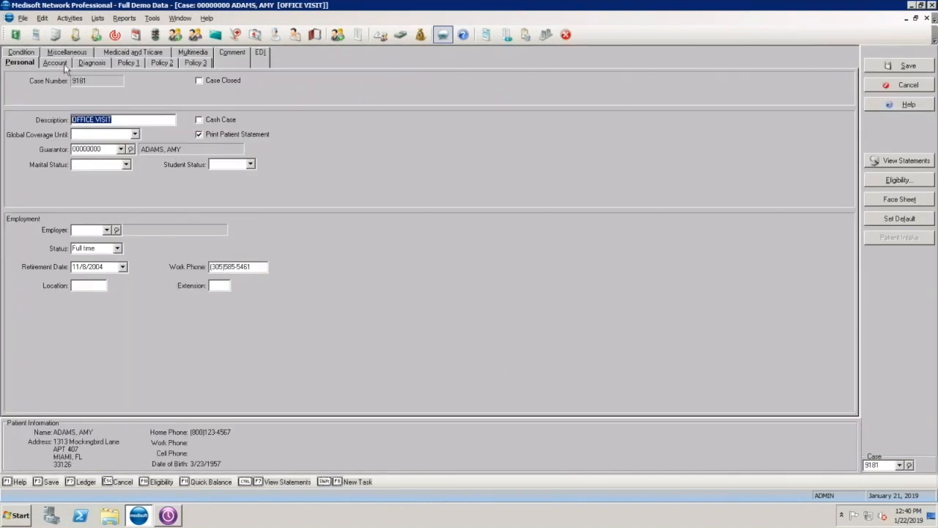
click(63, 64)
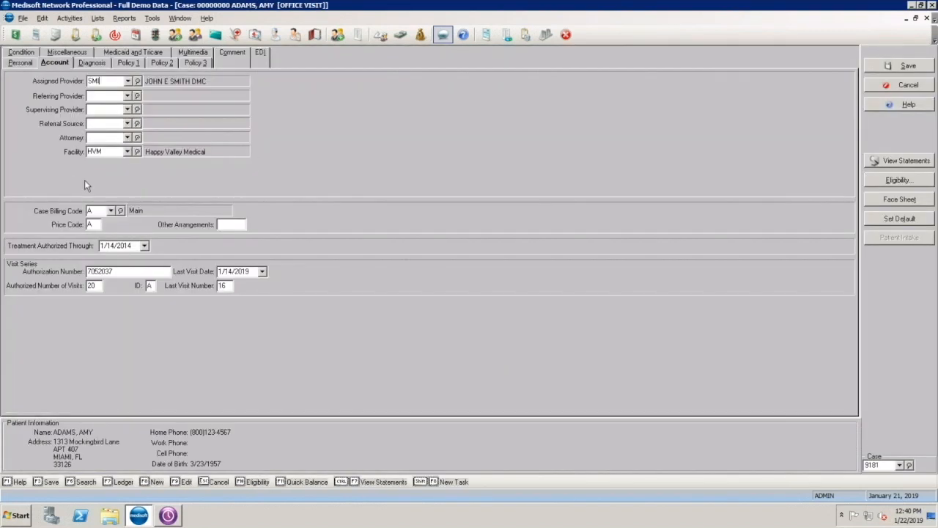
click(91, 224)
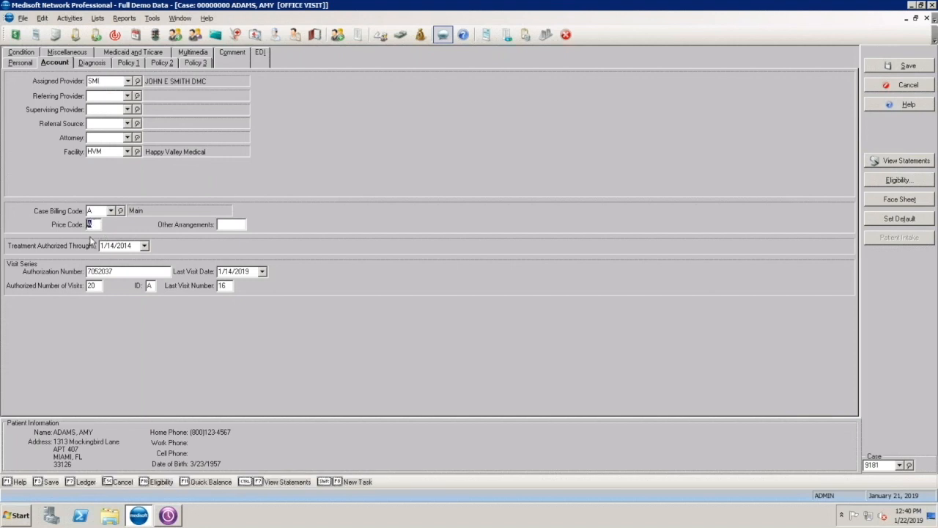
text(M)
click(910, 66)
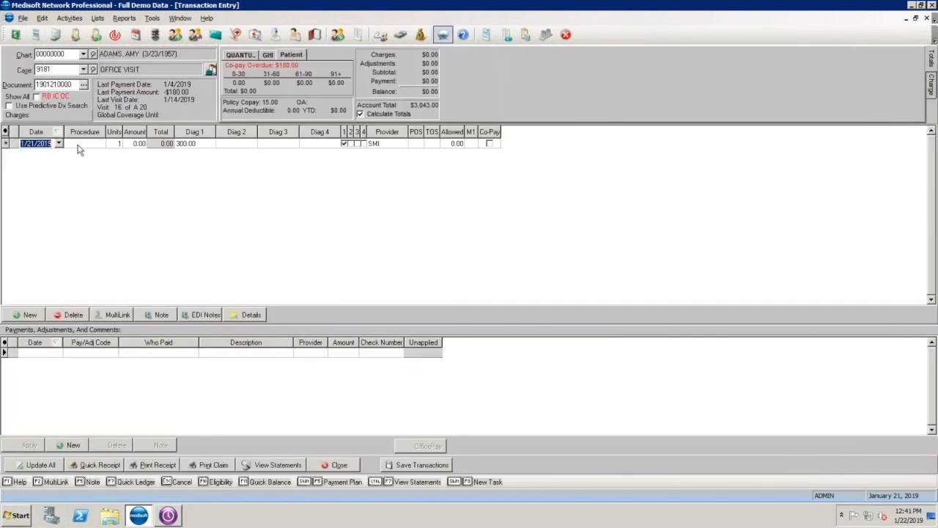
Enter a 1/21/2019 charge for procedure code 99213 in the office visit case and select its amount
click(81, 144)
text(99213)
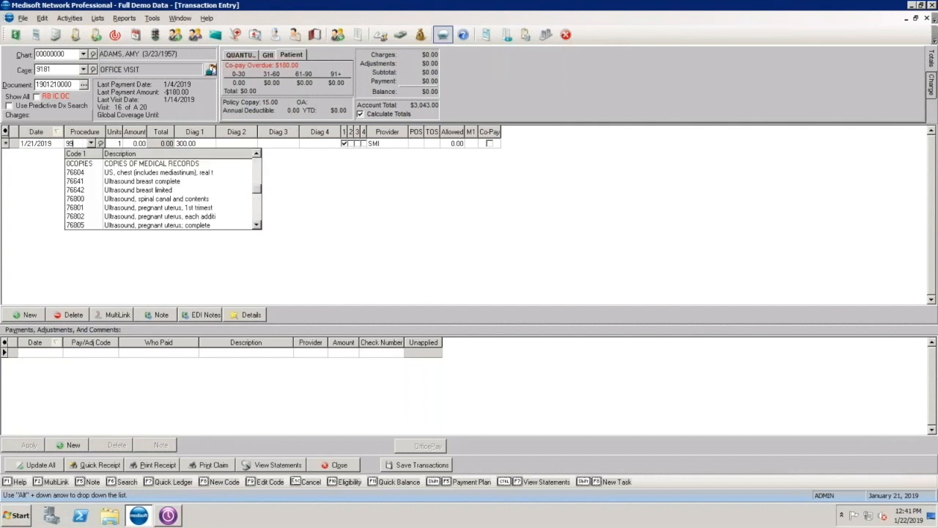
key(Tab)
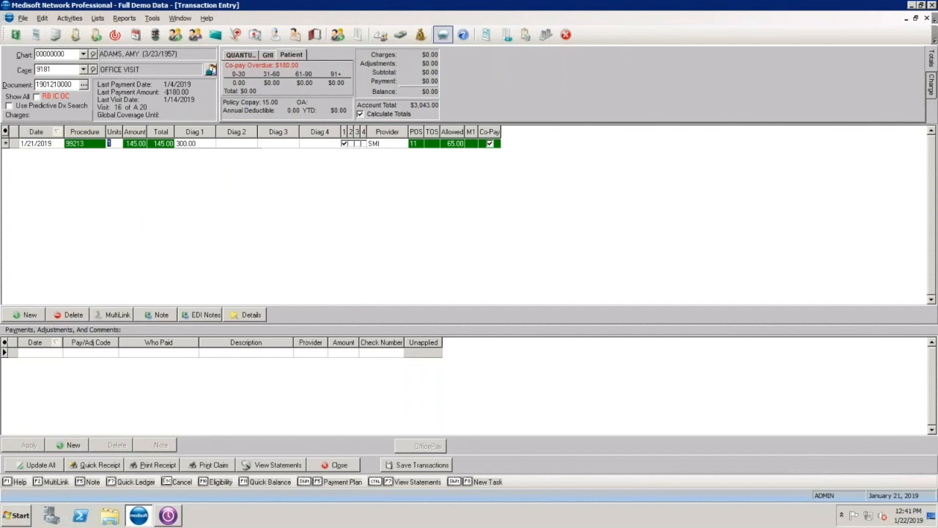
click(170, 144)
click(155, 146)
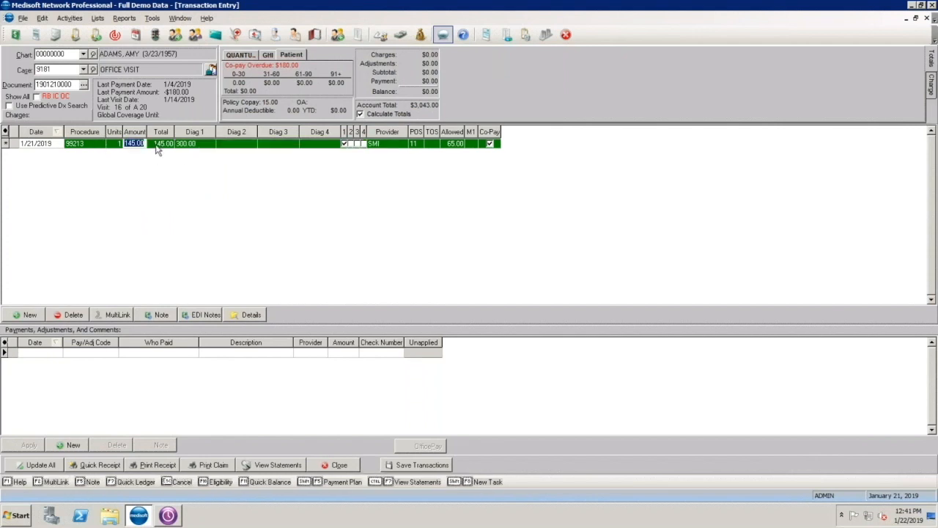
text(100a)
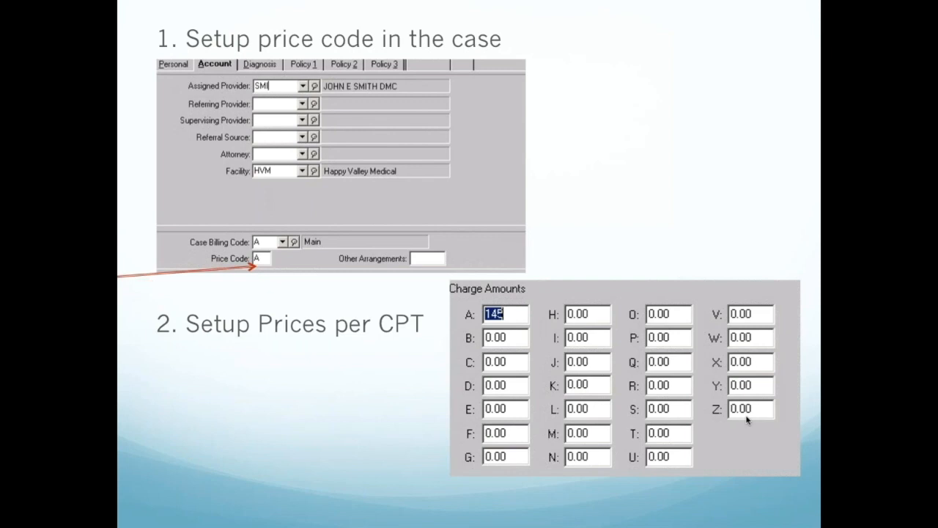
click(747, 420)
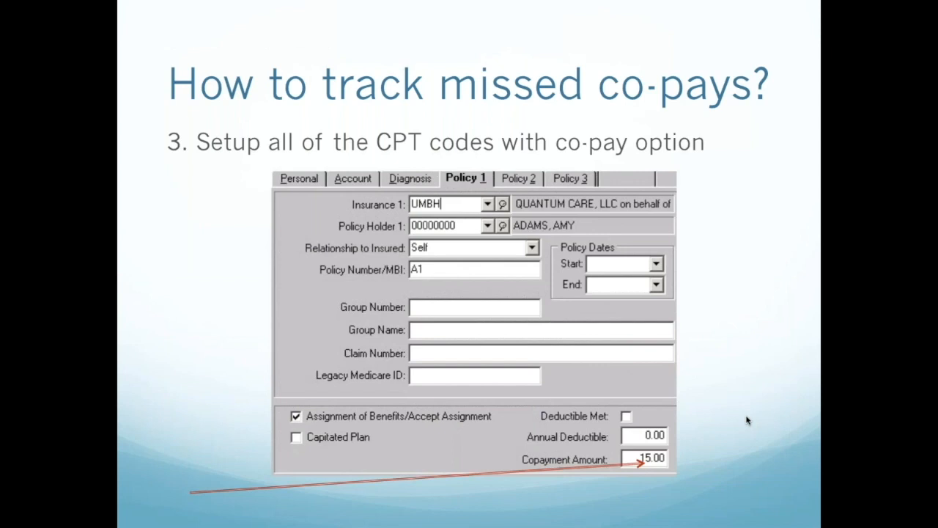
click(645, 458)
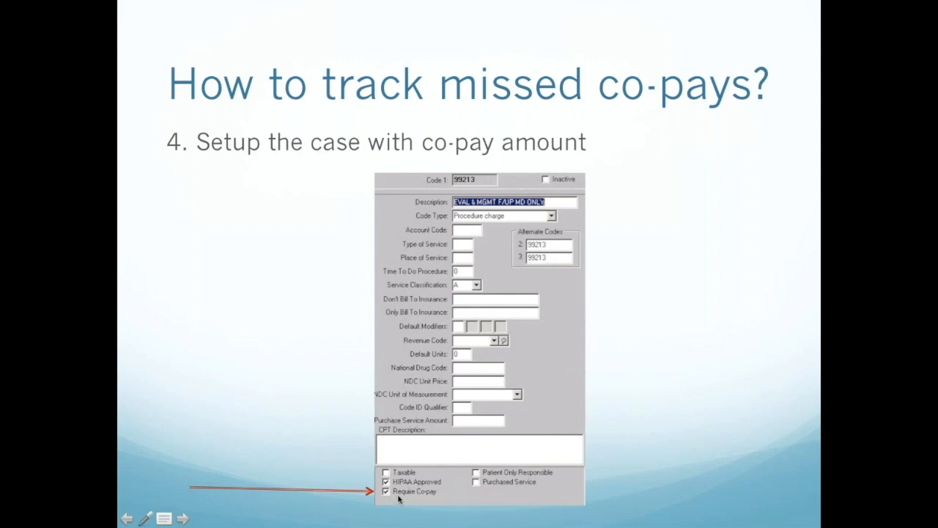
key(Escape)
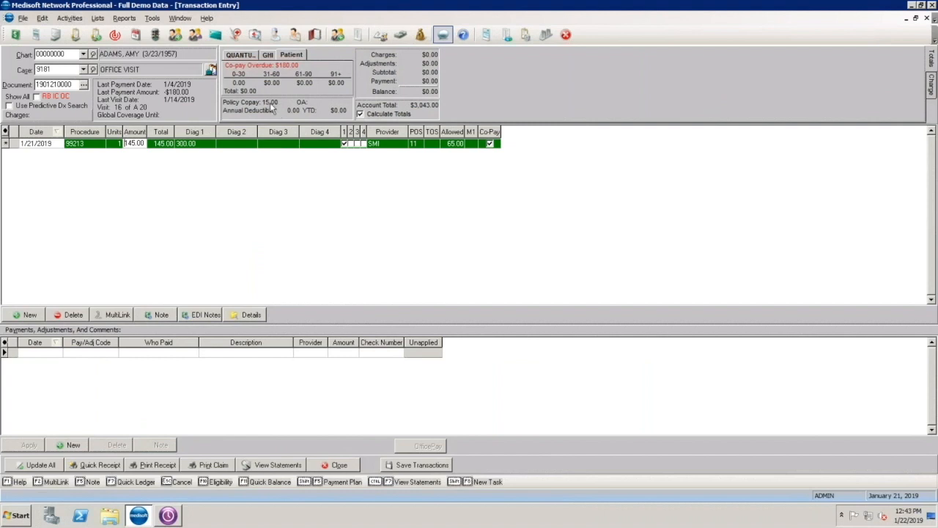
Open the procedure record behind the 99213 charge to check its Require Co-pay option, and leave without saving
click(81, 143)
right_click(82, 145)
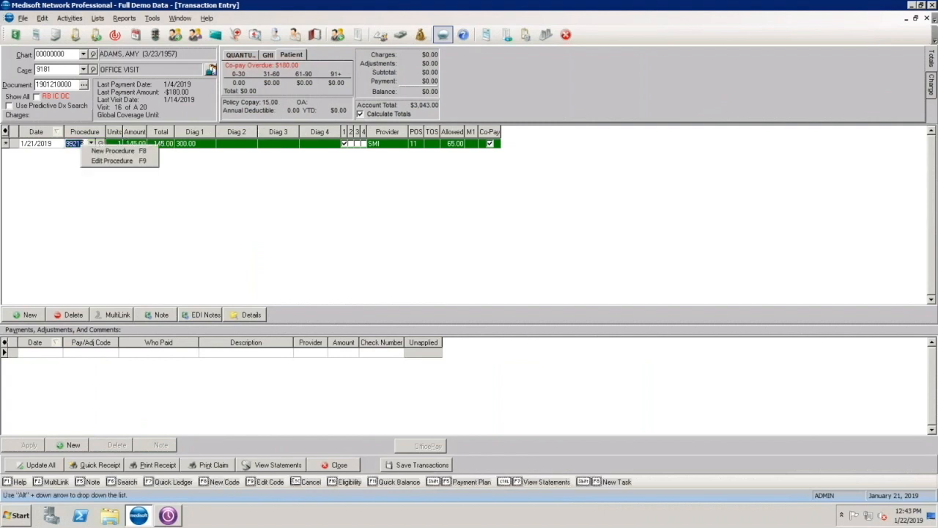
click(110, 161)
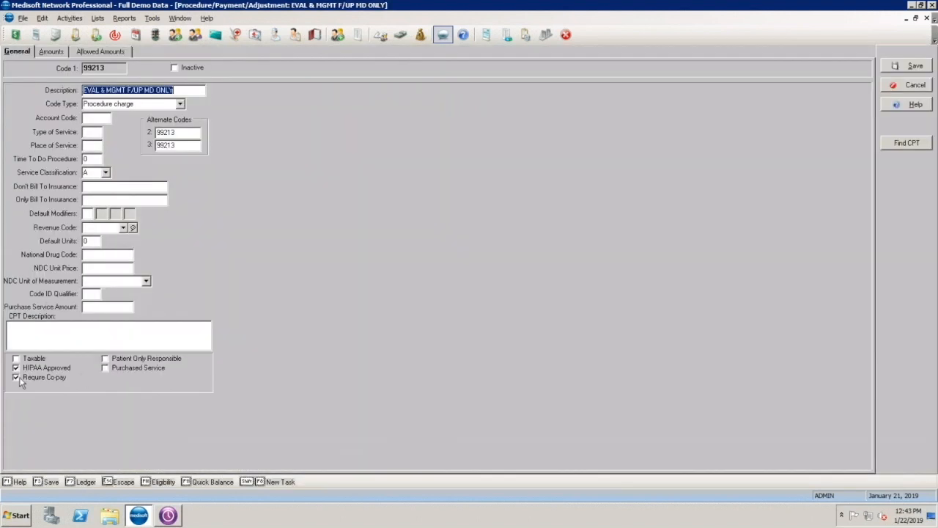
click(909, 85)
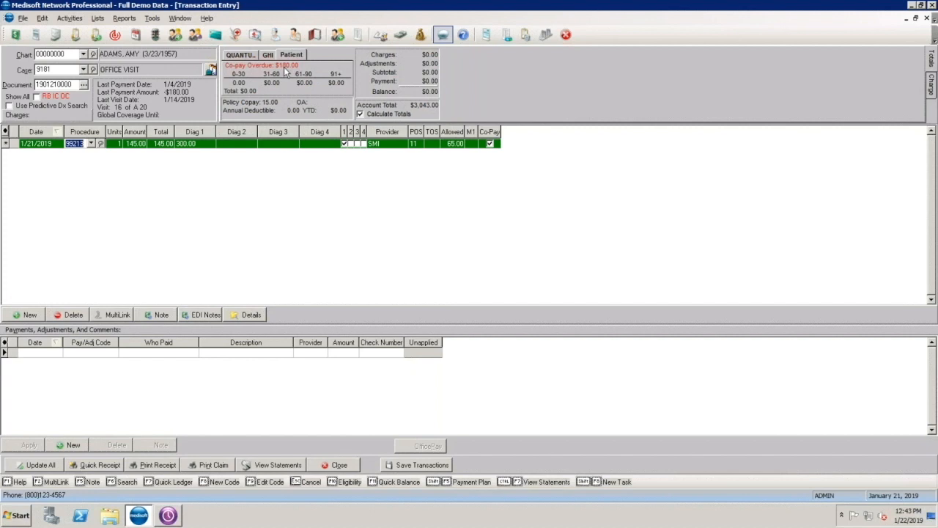
Save the 99213 charge, clear its Co-Pay option, and save the transactions again
click(421, 466)
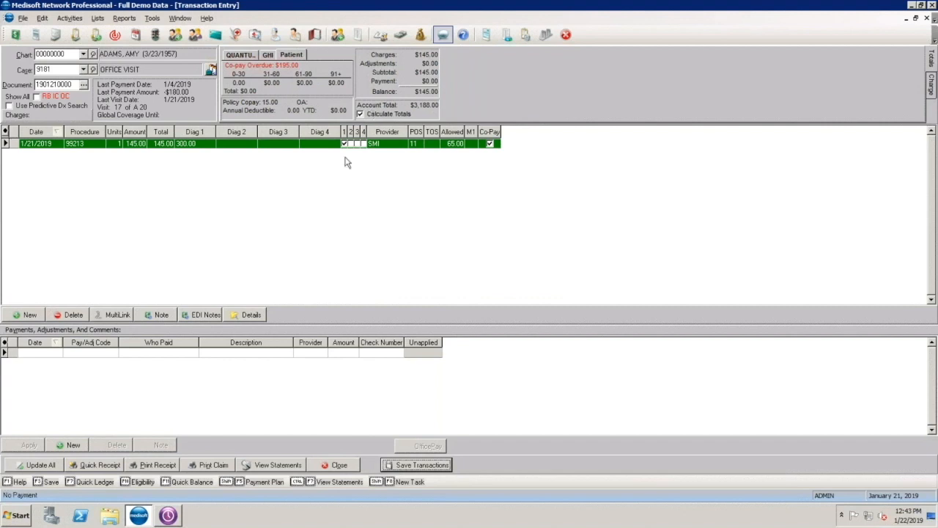
click(491, 145)
click(420, 467)
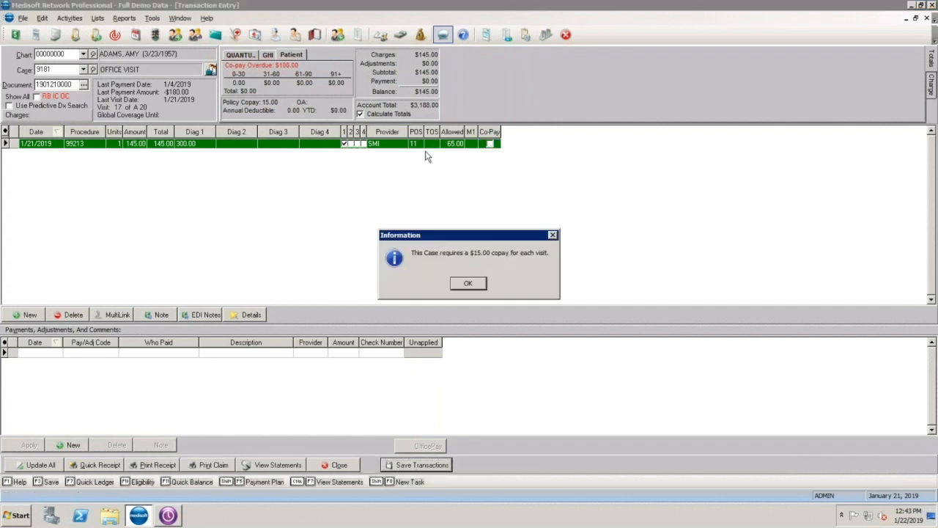
click(470, 286)
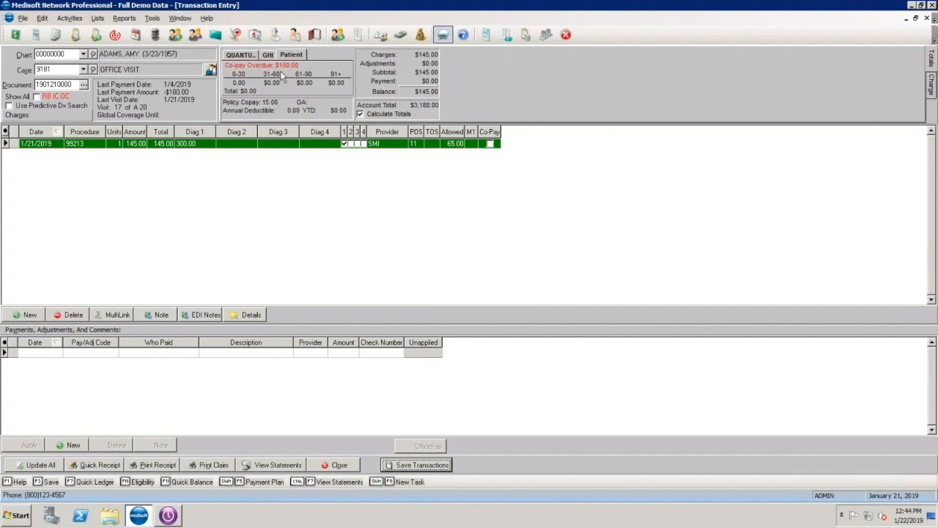
Turn the Co-Pay option back on for the 99213 charge and save the transactions
click(490, 143)
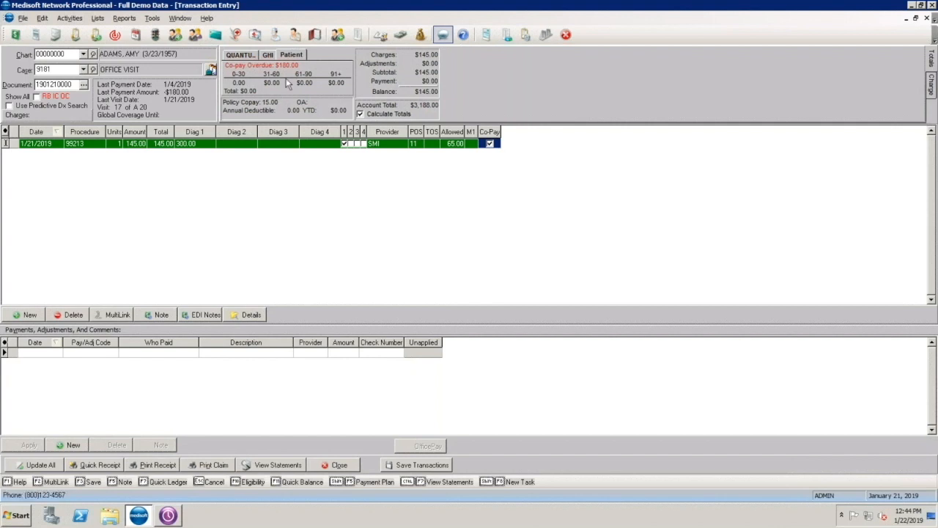
click(424, 466)
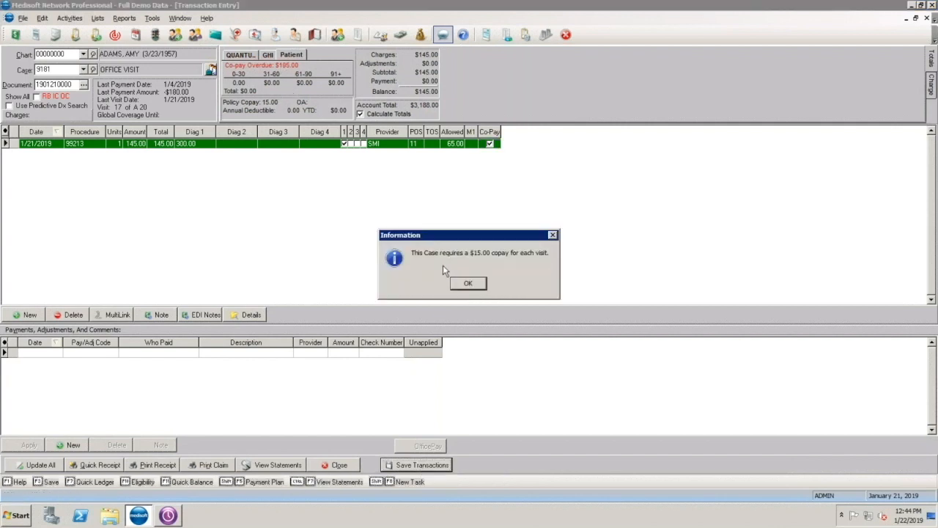
click(464, 286)
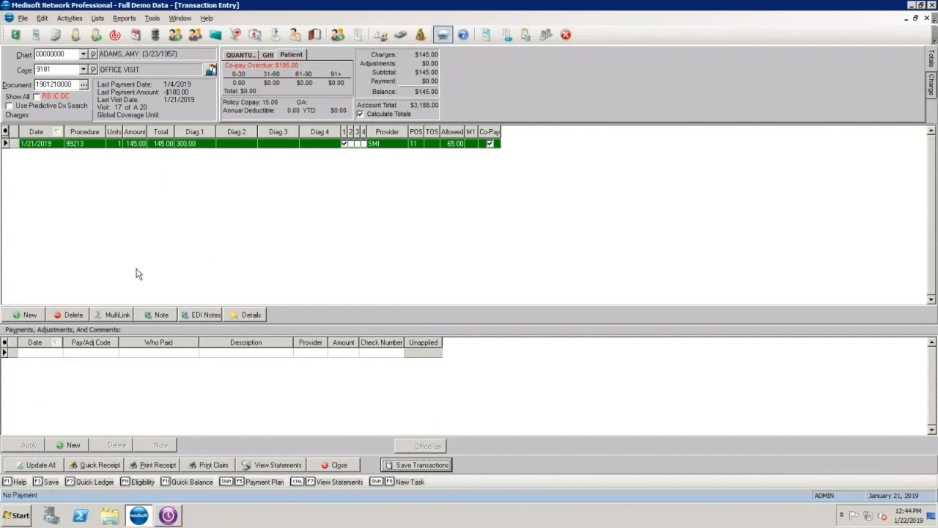
Add a 1/21/2019 payment with code COPAY2, paid by the guarantor, for $15.00
click(44, 358)
key(Tab)
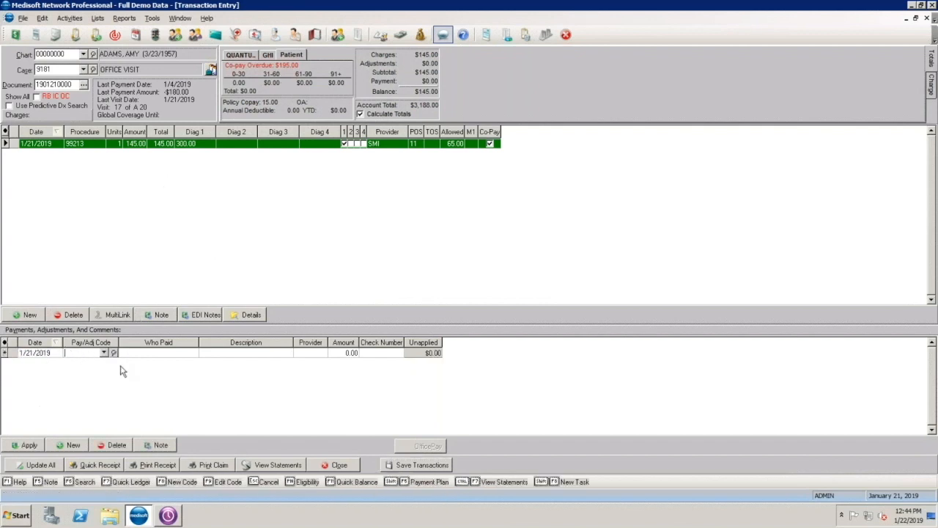
text(CASH)
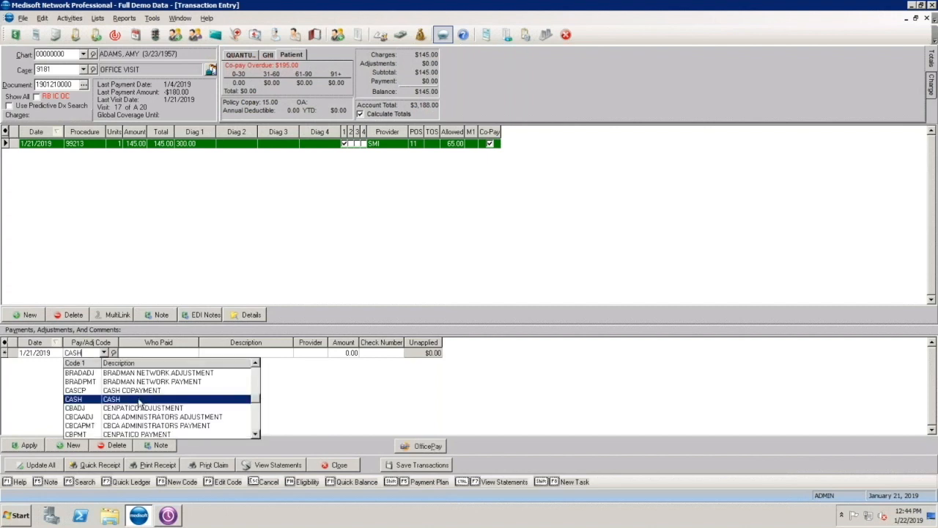
click(140, 400)
click(169, 355)
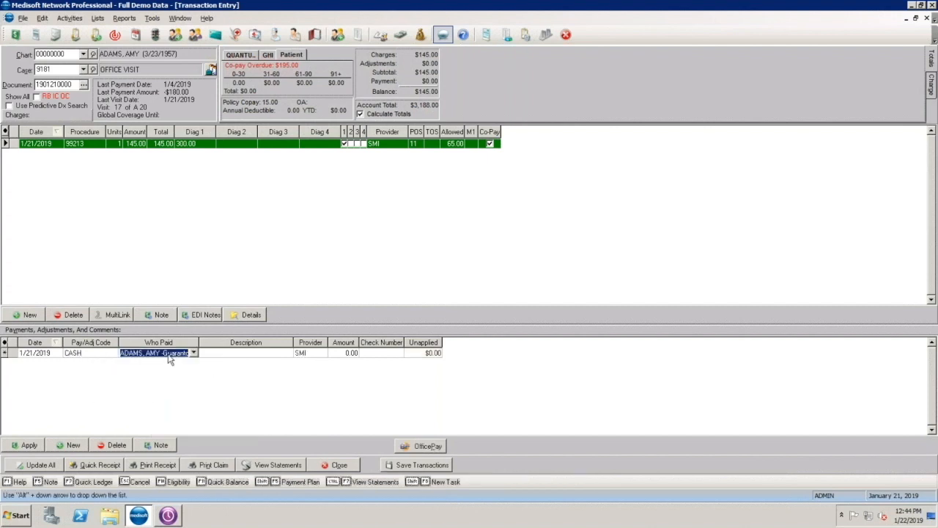
click(347, 355)
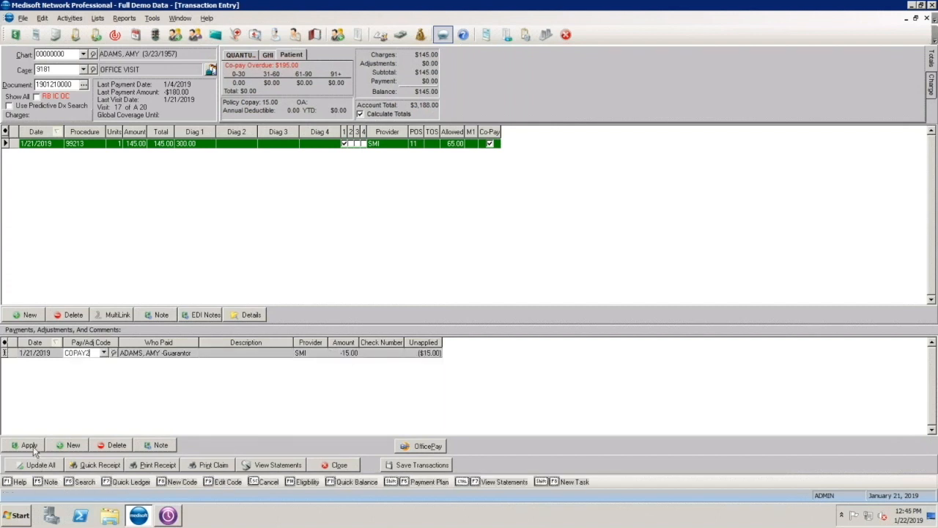
Apply the $15.00 payment to the charge's co-pay and close transaction entry, saving the pending transactions
click(28, 445)
click(439, 286)
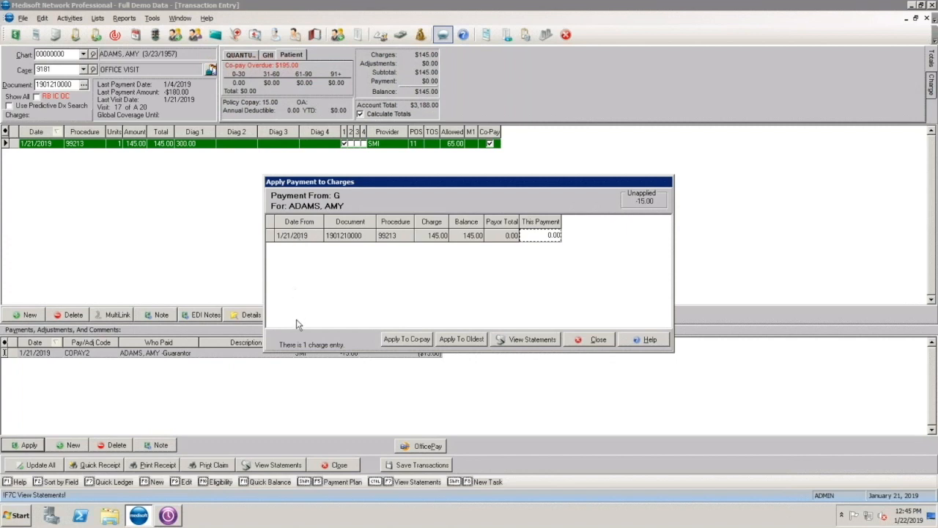
click(399, 340)
click(476, 277)
click(598, 341)
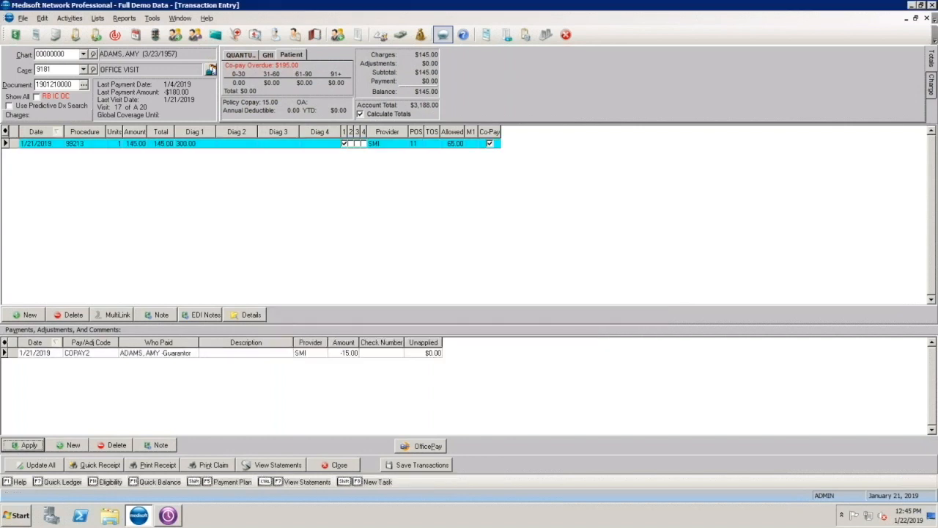
click(349, 465)
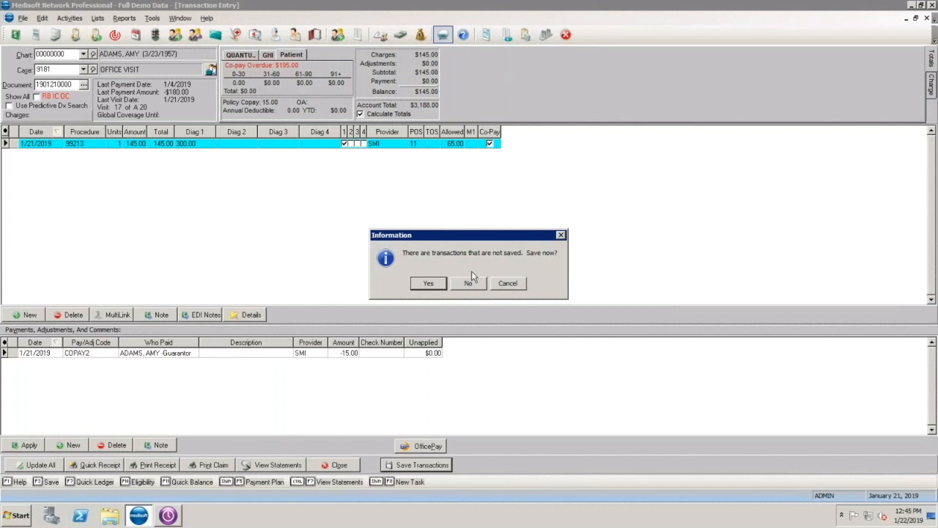
click(438, 283)
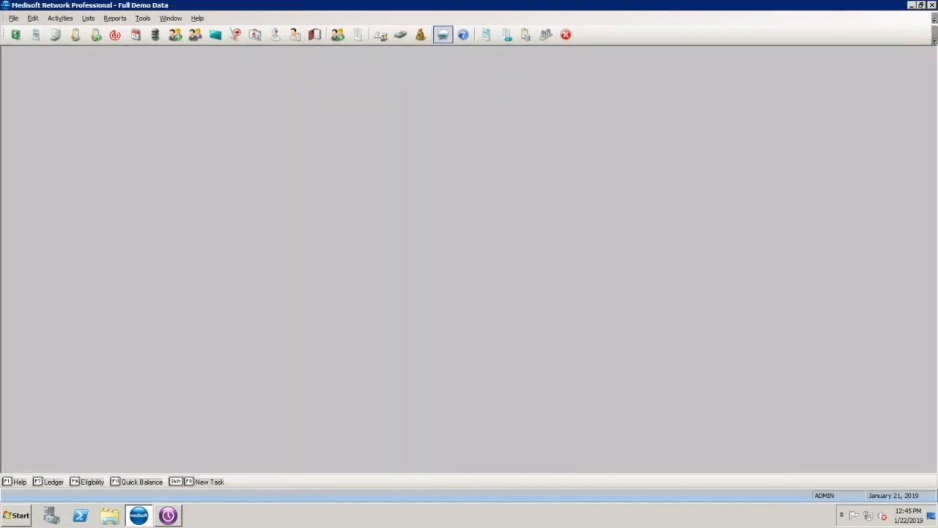
Preview the Co-payment Report on screen with no filters, review its first page, and close the preview
click(119, 19)
mouse_move(126, 44)
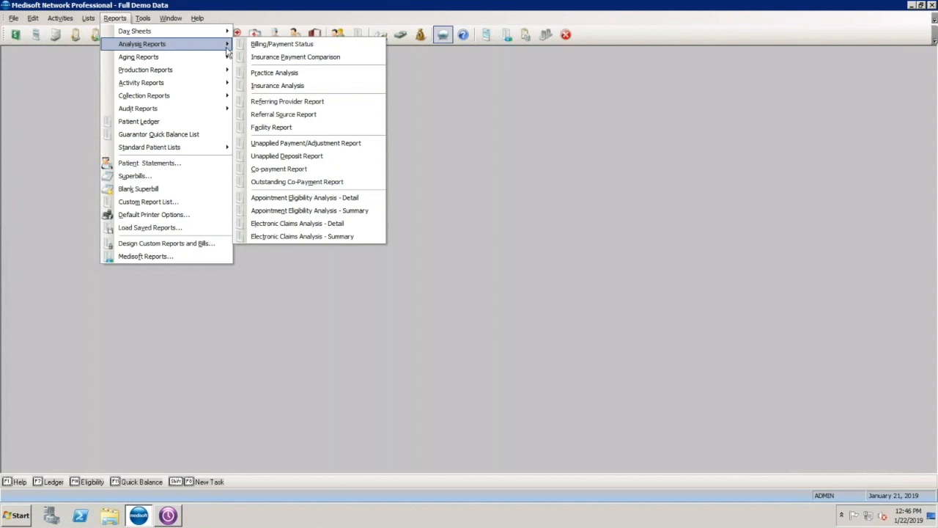
click(305, 173)
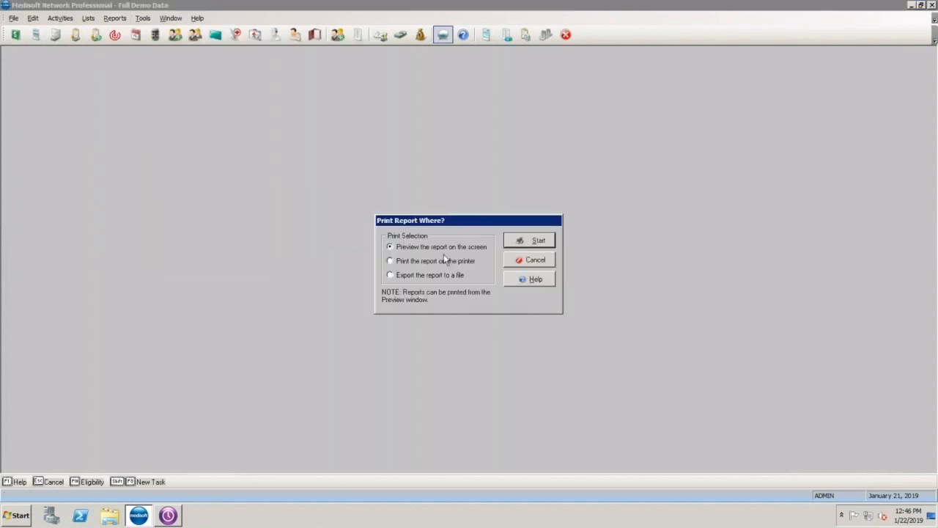
click(514, 242)
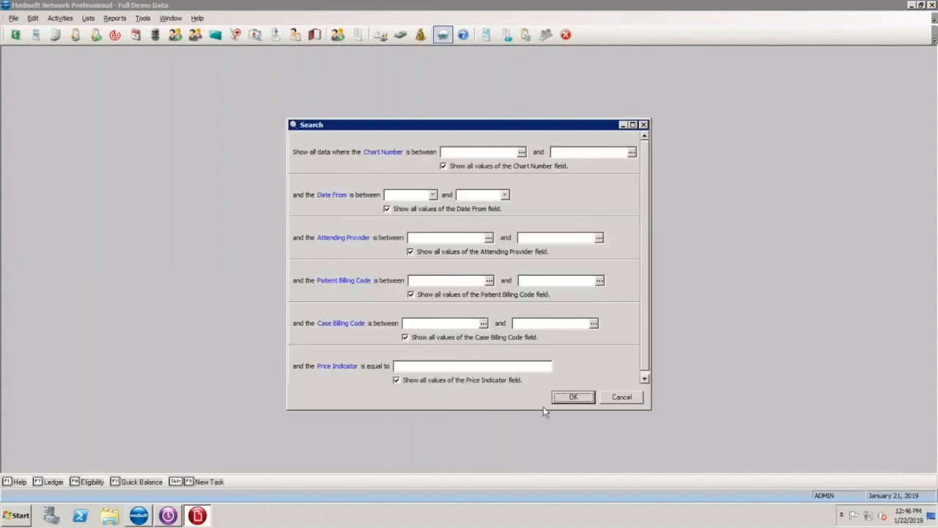
click(573, 397)
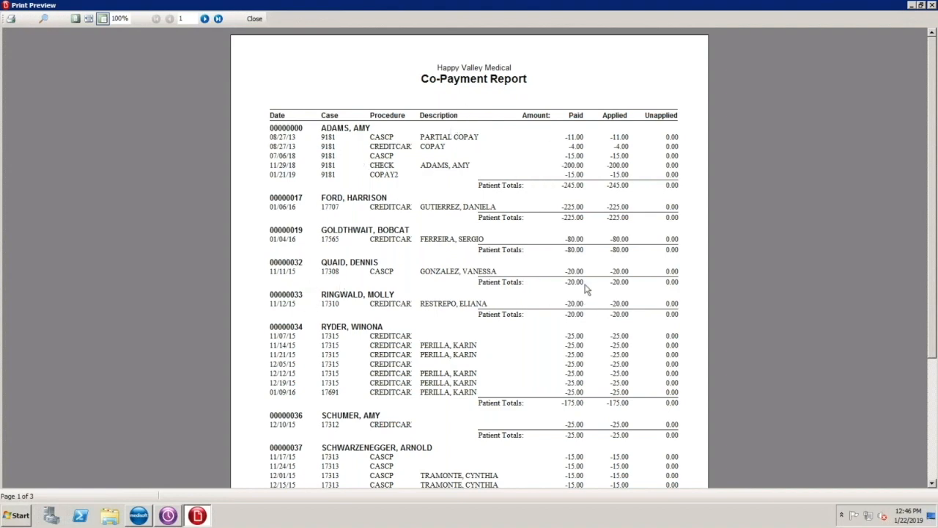
scroll(586, 289, down, 5)
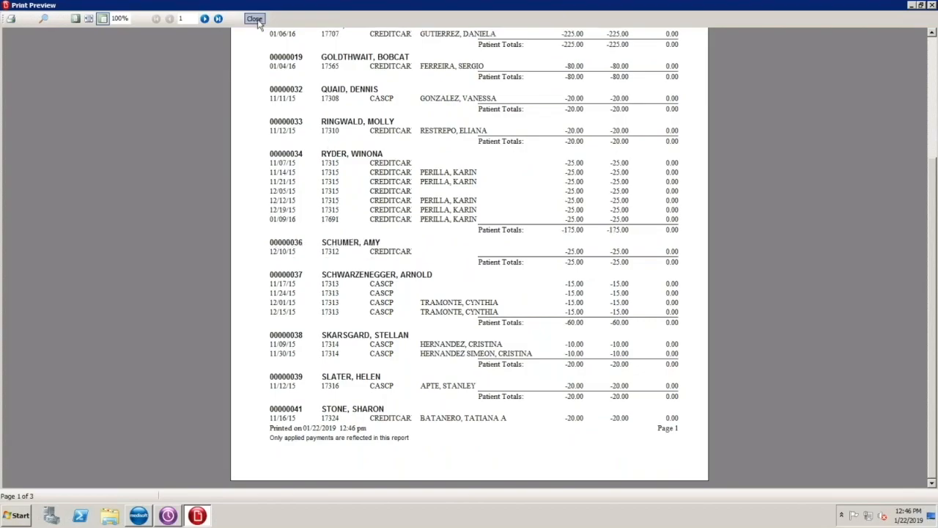
click(255, 19)
Preview the Outstanding Co-Payment Report on screen and close it after reviewing the amounts due
click(114, 18)
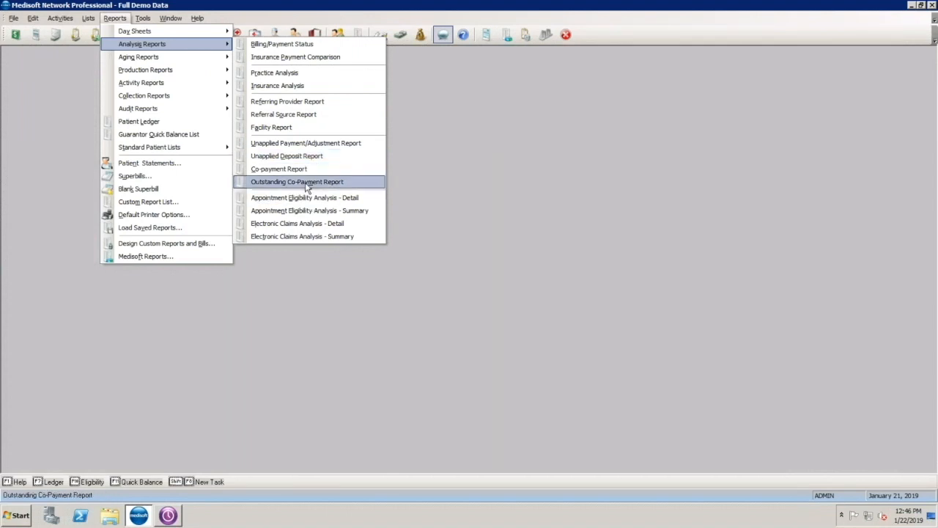
click(306, 188)
click(531, 239)
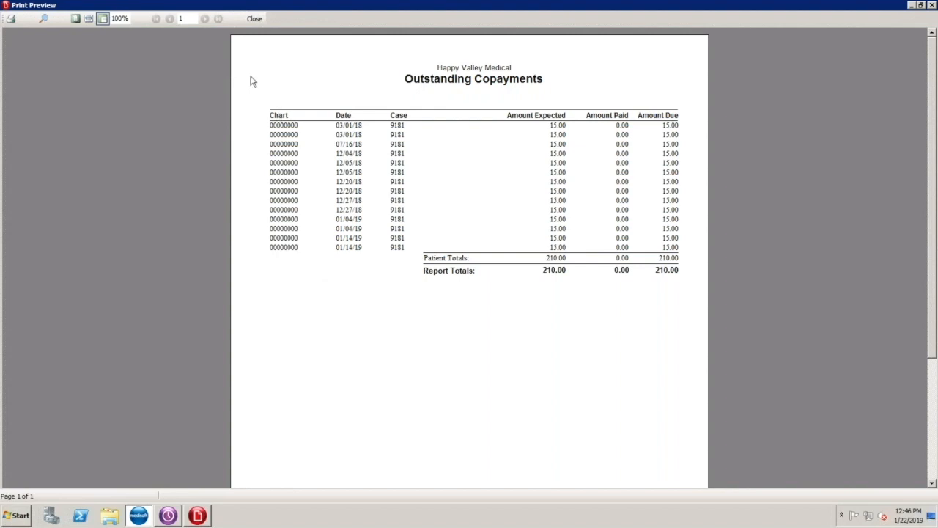
click(251, 21)
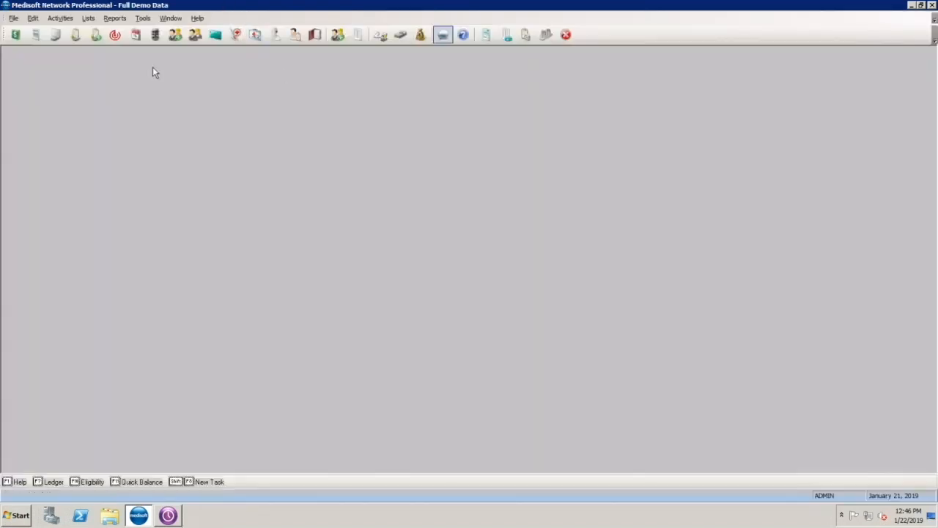
Turn on adding co-pays to remainder statements in the billing program options and save the options
click(14, 18)
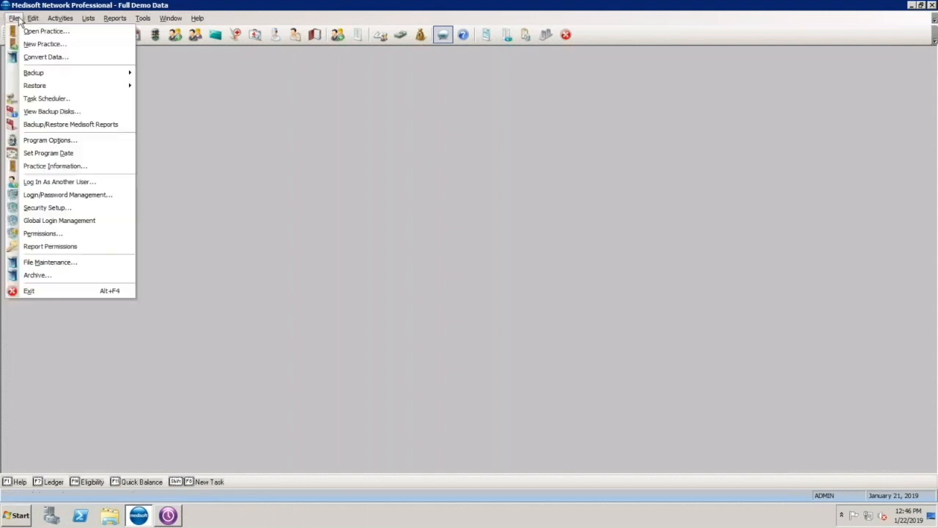
click(73, 140)
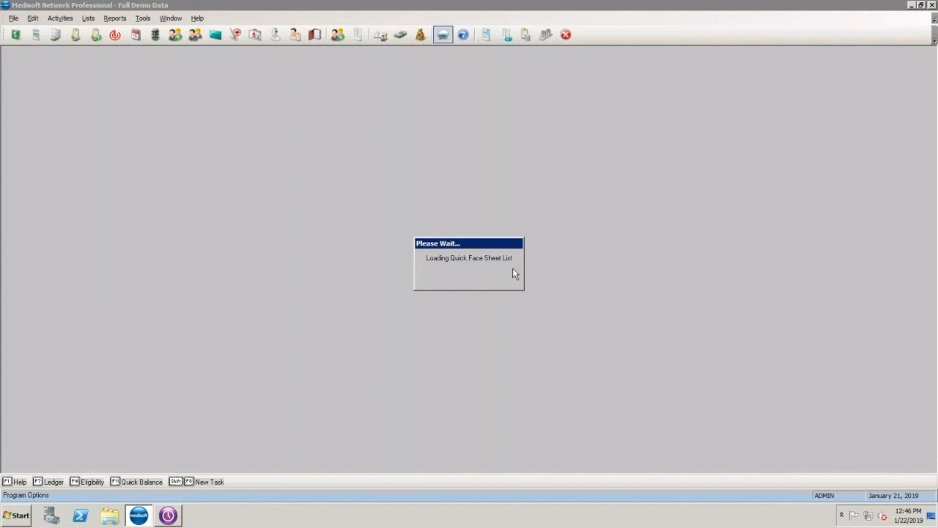
click(283, 182)
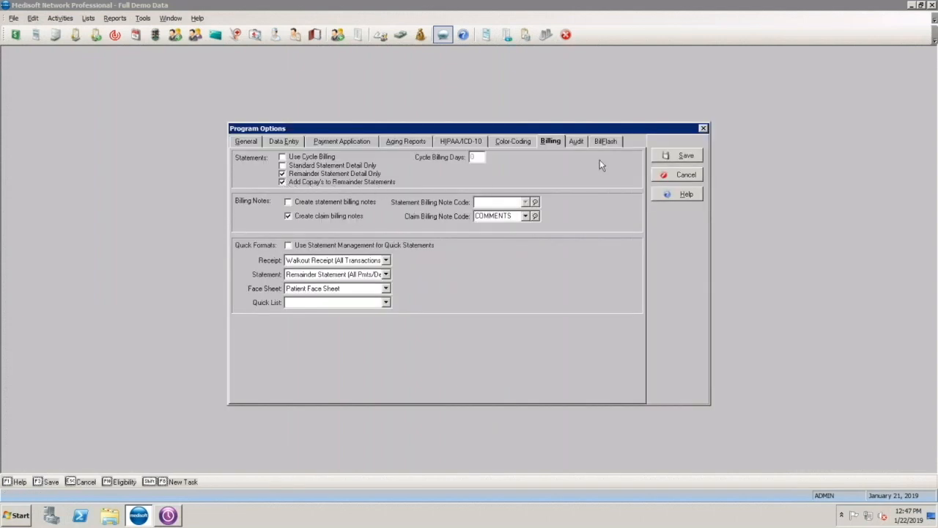
click(682, 155)
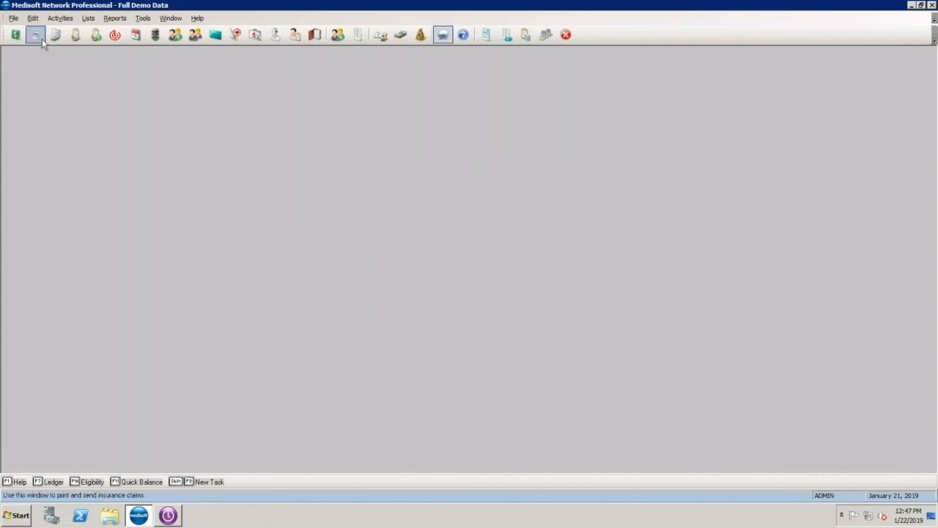
Preview paper statements from Statement Management using the Copayment Remainder format, keeping the default data selection ranges
click(55, 35)
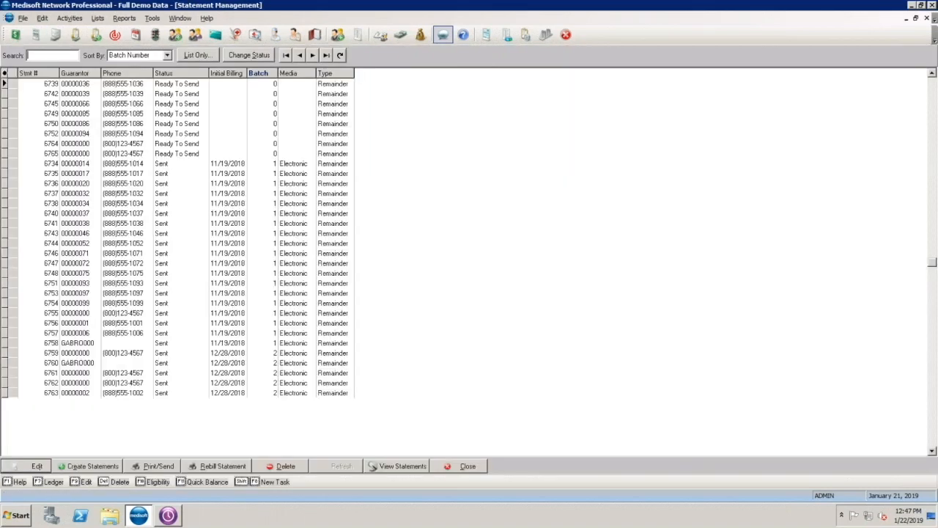
click(158, 466)
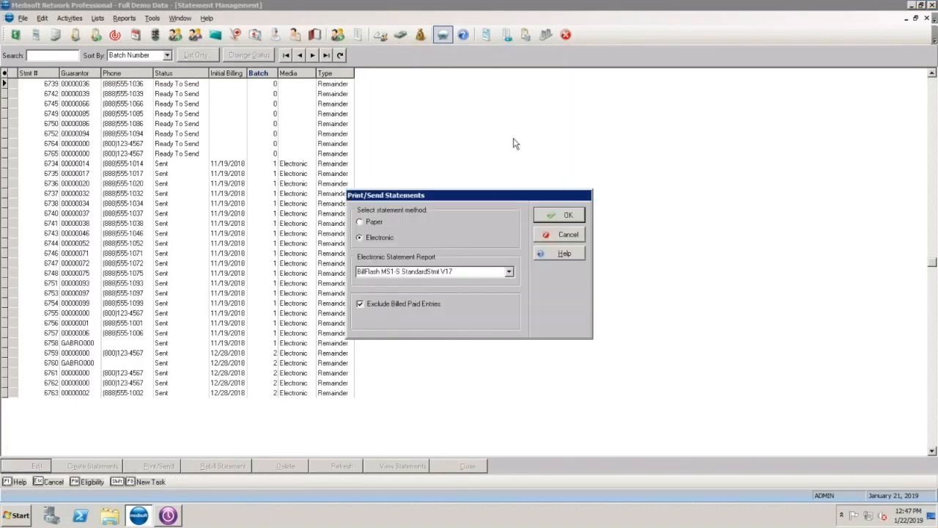
click(371, 222)
click(409, 218)
click(536, 189)
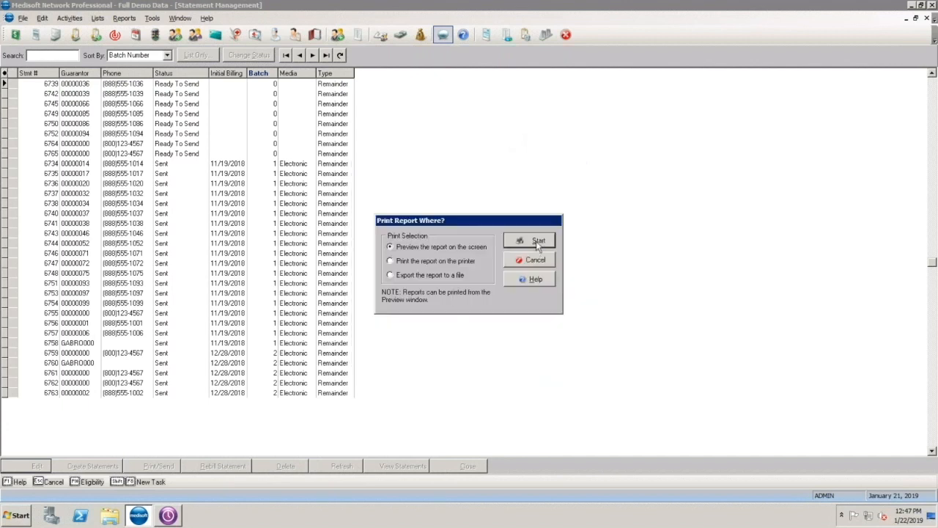
click(537, 245)
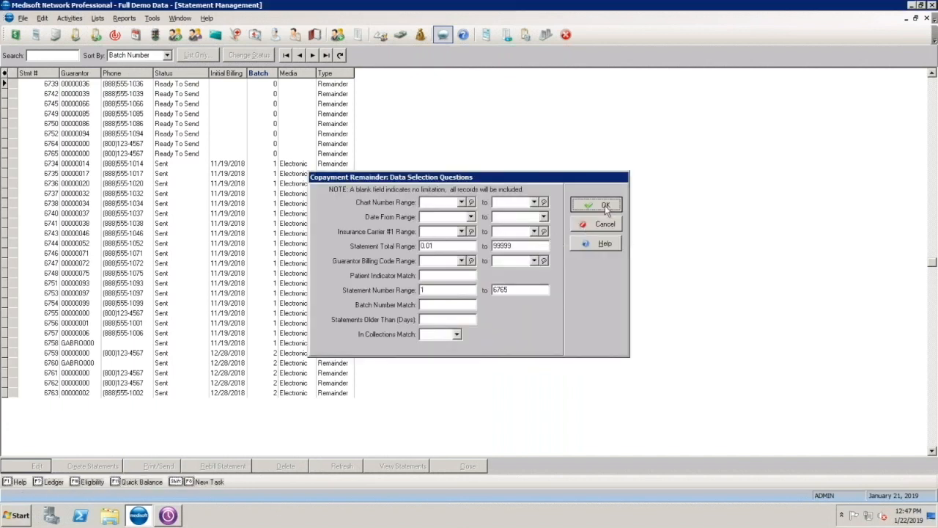
click(605, 205)
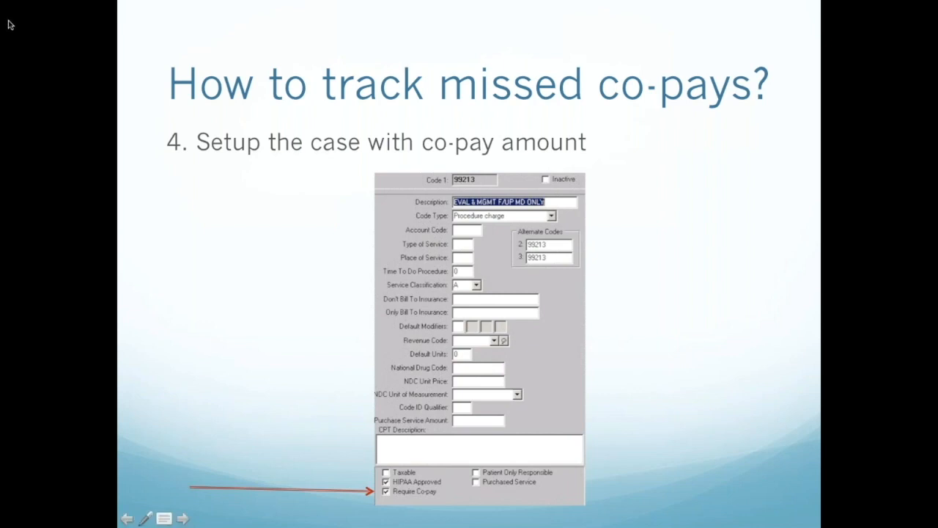
End the slide show, switch back to Medisoft, and open the first listed patient's chart in Transaction Entry
key(Escape)
mouse_move(344, 522)
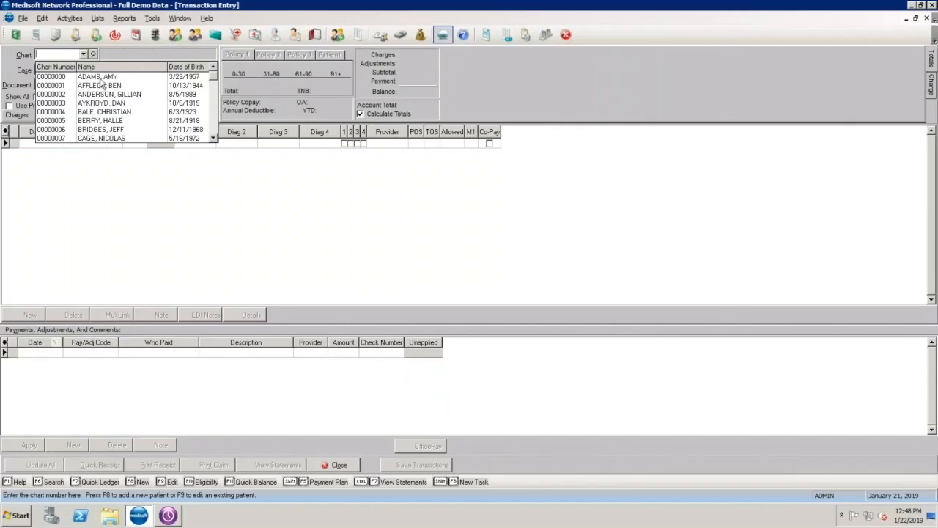
click(101, 83)
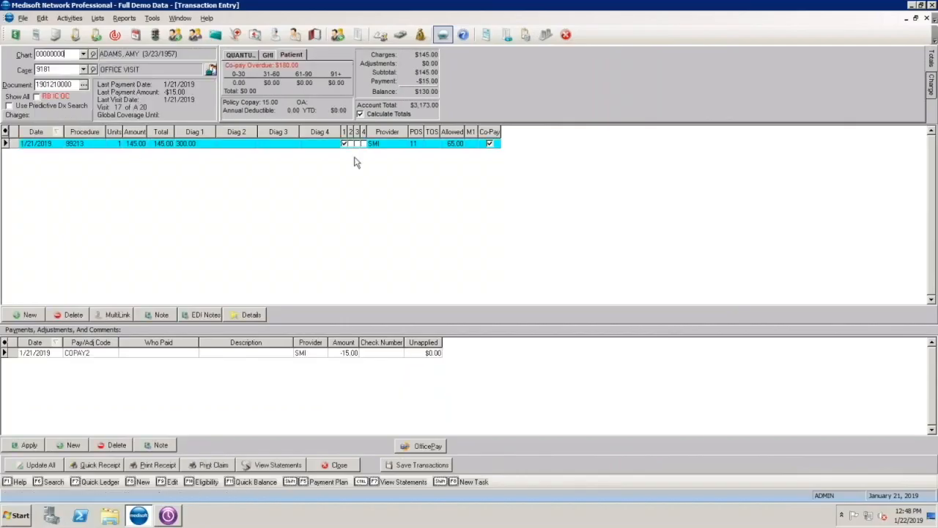
Clear the Co-Pay option on the 99213 charge, dismiss the treatment date notice, and turn the option back on
click(490, 144)
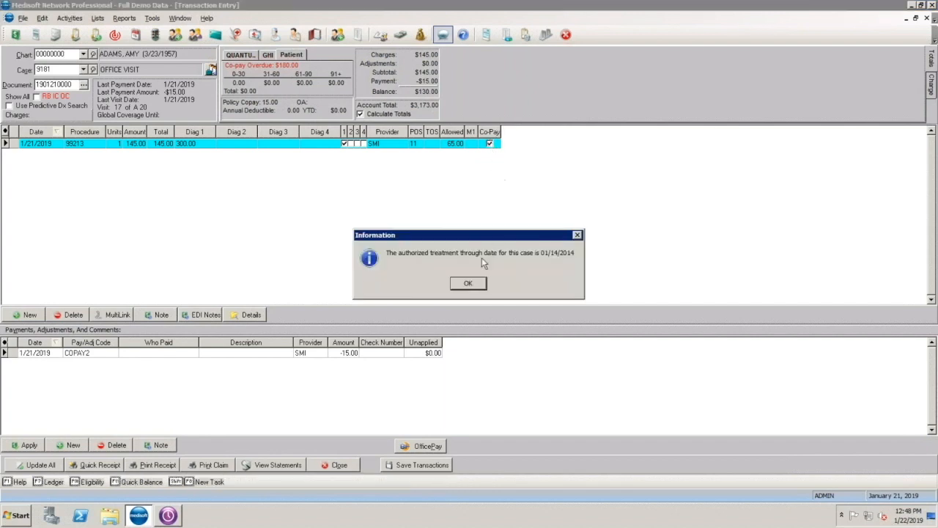
click(474, 285)
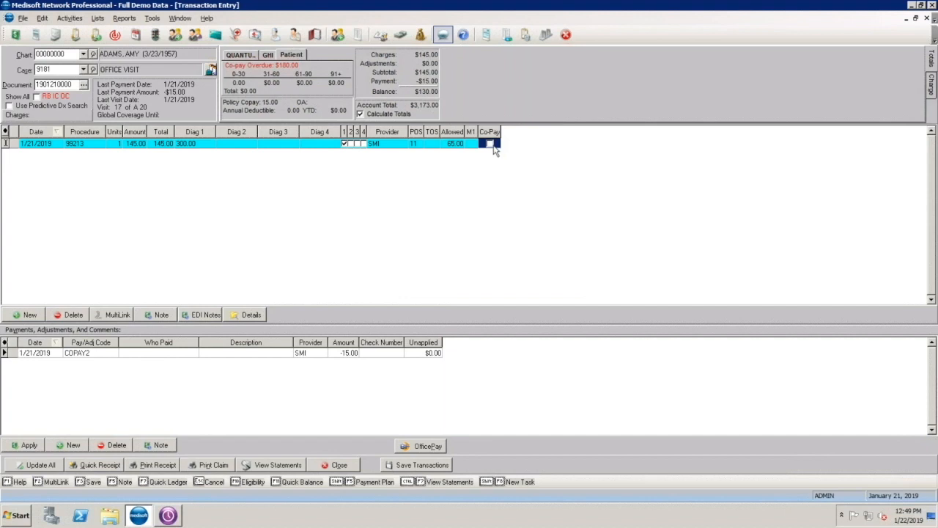
click(491, 145)
Add a second 1/21/2019 charge line below the 99213 charge with procedure code 76641
click(88, 145)
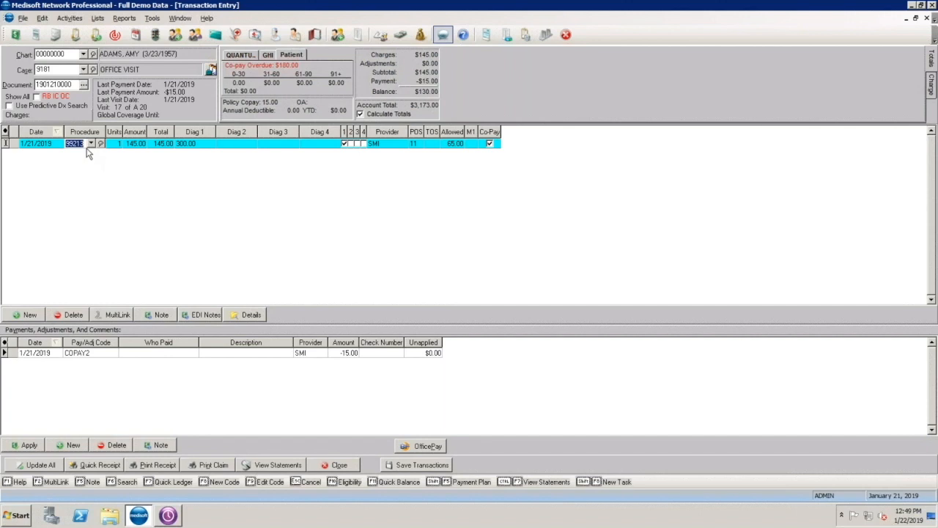
key(Down)
click(87, 153)
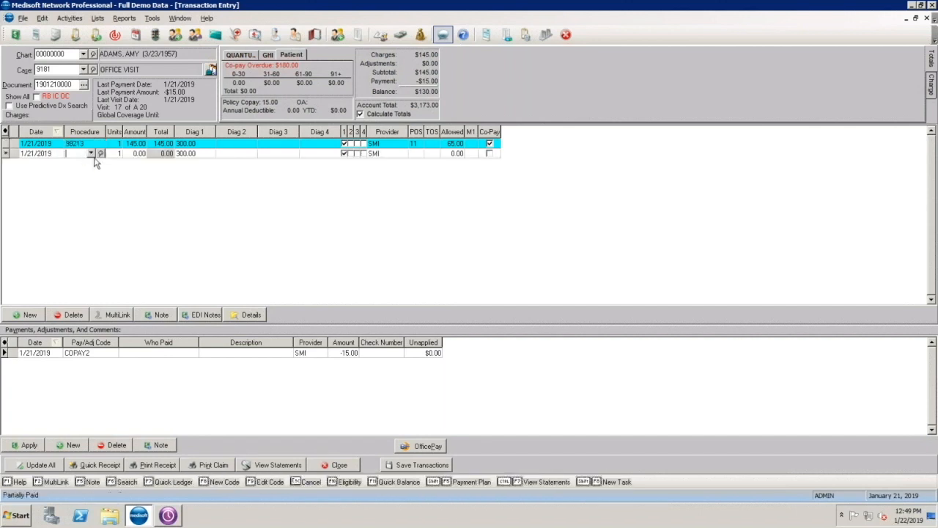
click(91, 154)
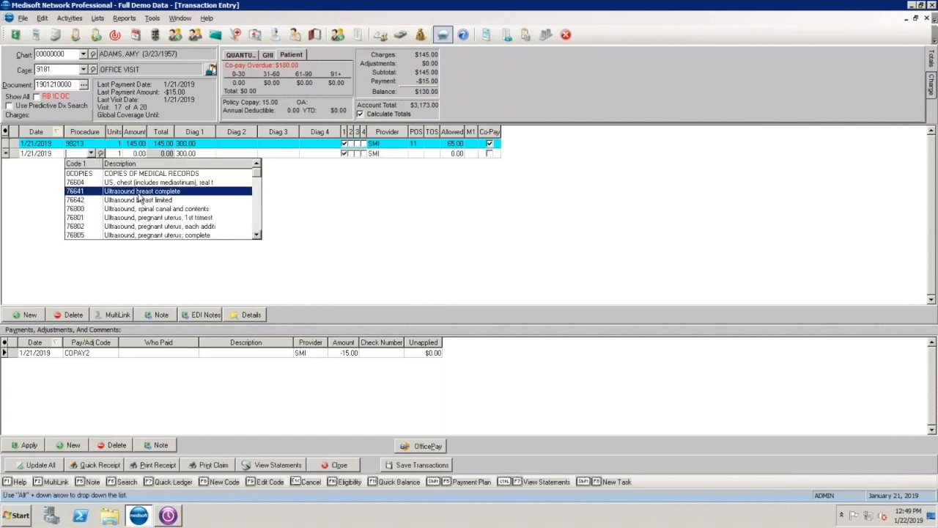
click(143, 191)
key(Tab)
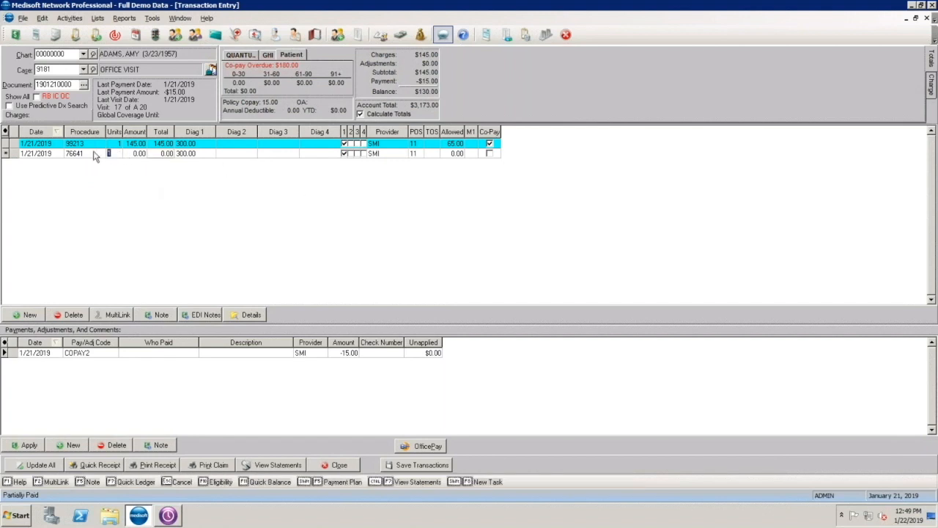
Set the 76641 charge's amount to 200.00 and turn on its Co-Pay option
click(129, 154)
text(200)
key(Tab)
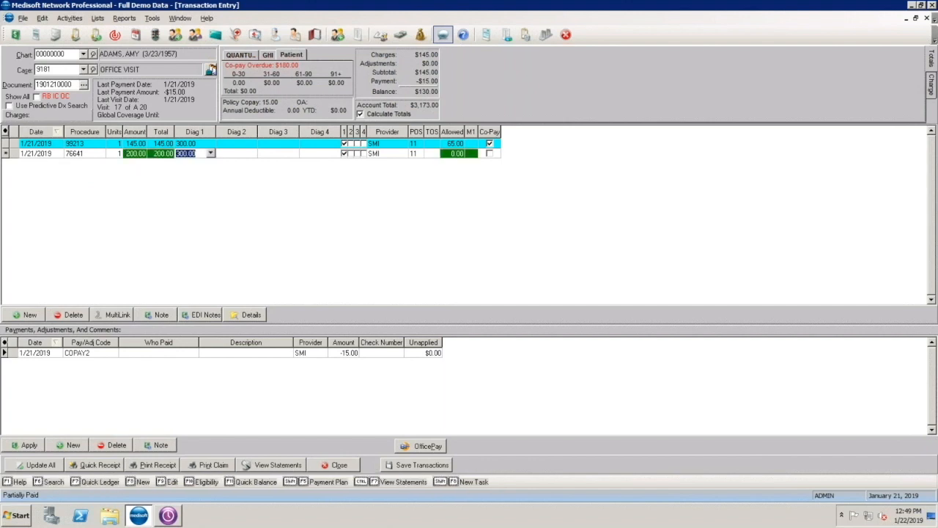
click(488, 153)
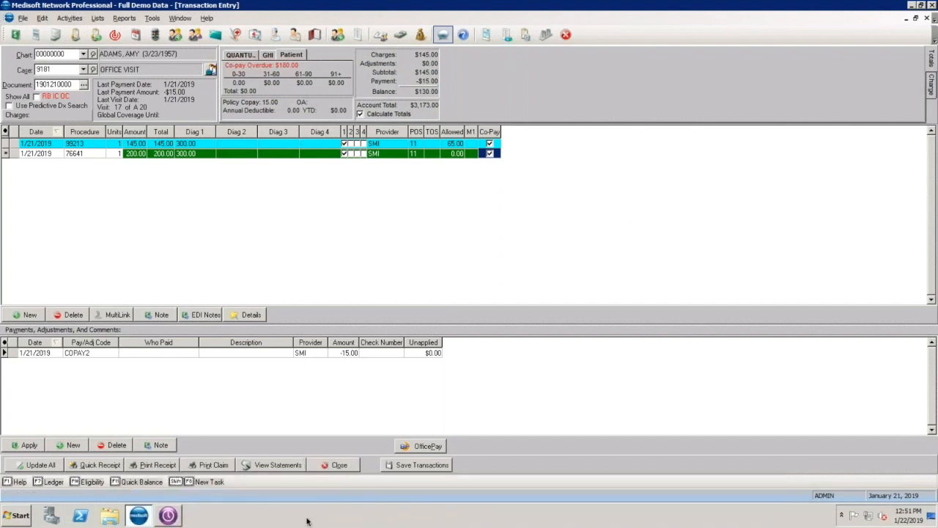
Switch to PowerPoint, resume the slide show at the missed co-pays slide, and advance to the take-back slide
mouse_move(310, 526)
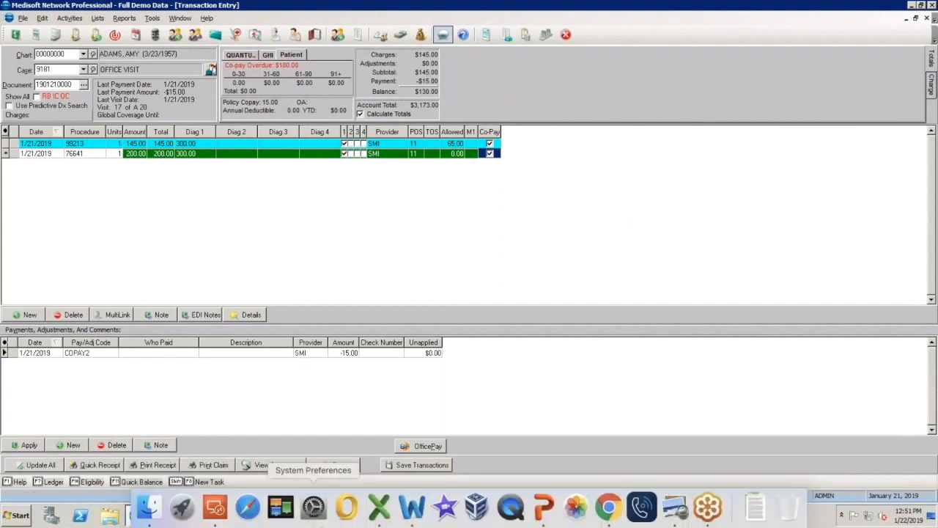
click(545, 506)
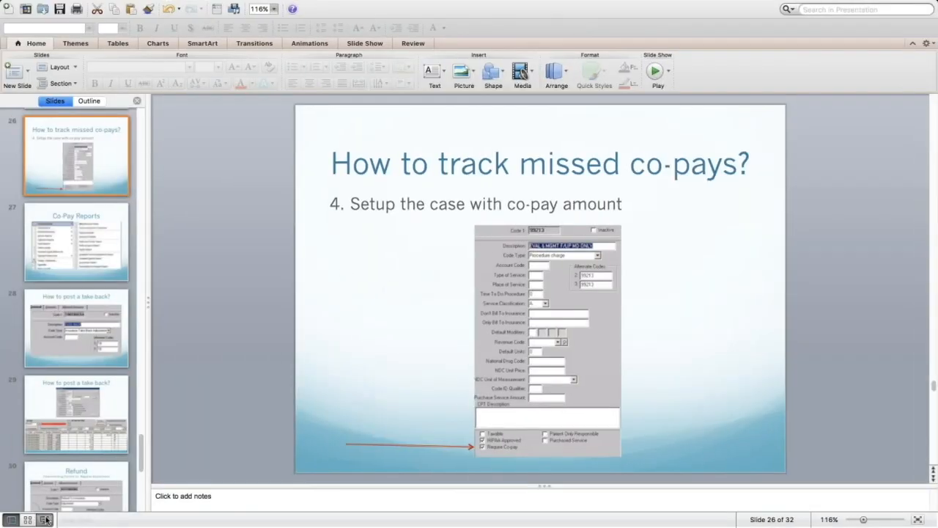
click(44, 519)
click(217, 258)
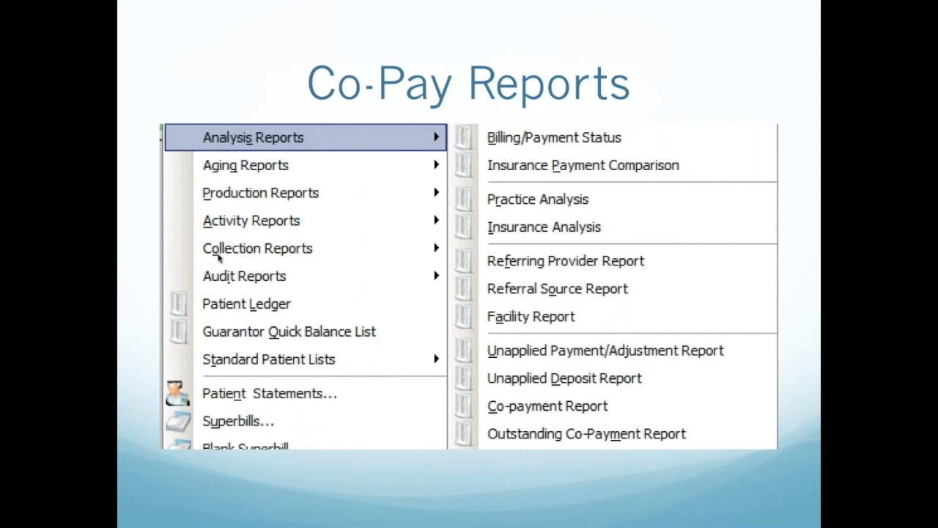
click(218, 258)
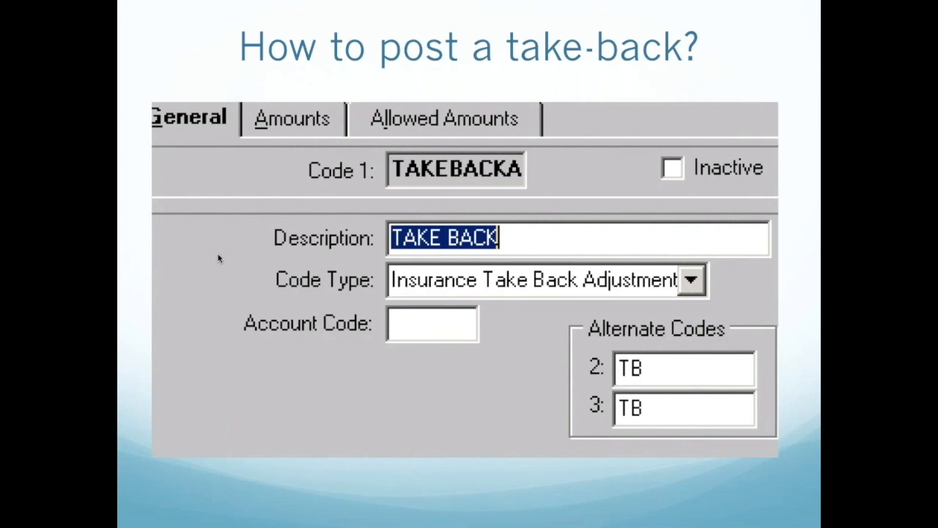
Return to Medisoft, close Transaction Entry without saving the 76641 charge, and open the Deposit List
key(Escape)
mouse_move(119, 523)
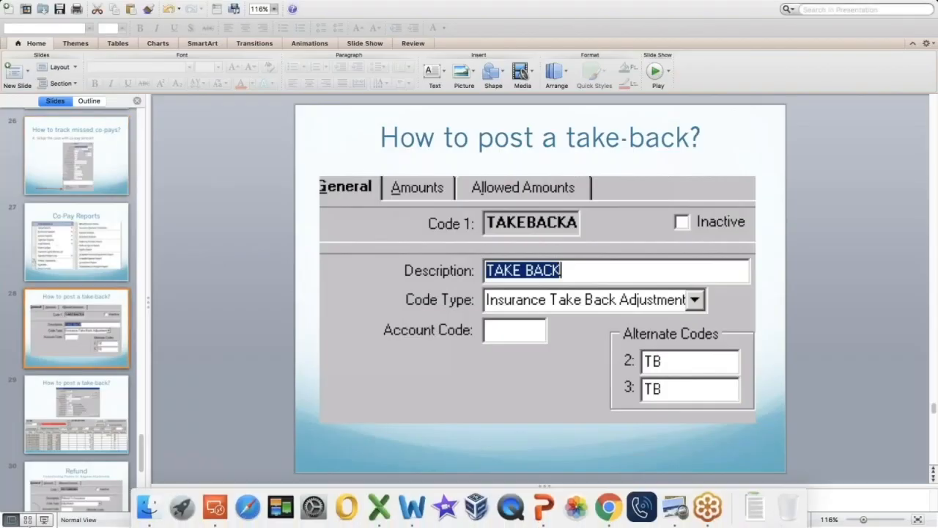
click(216, 516)
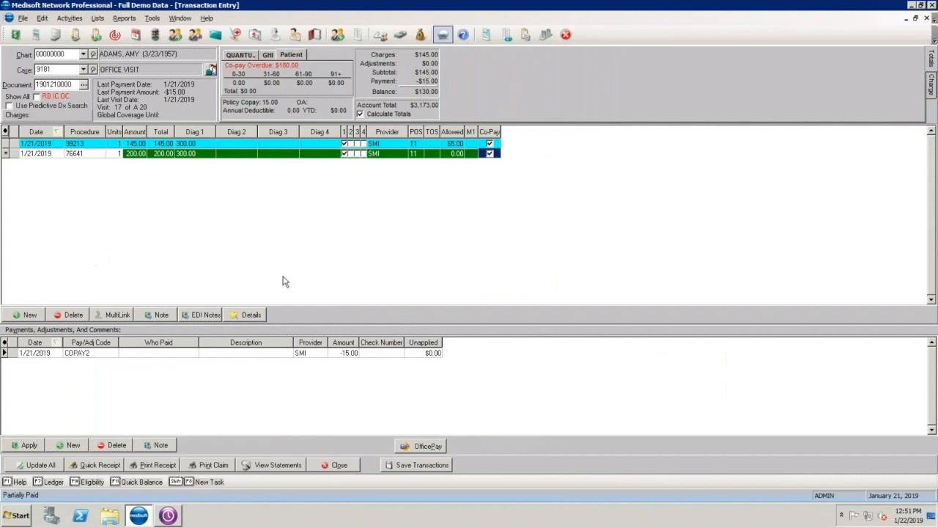
click(338, 465)
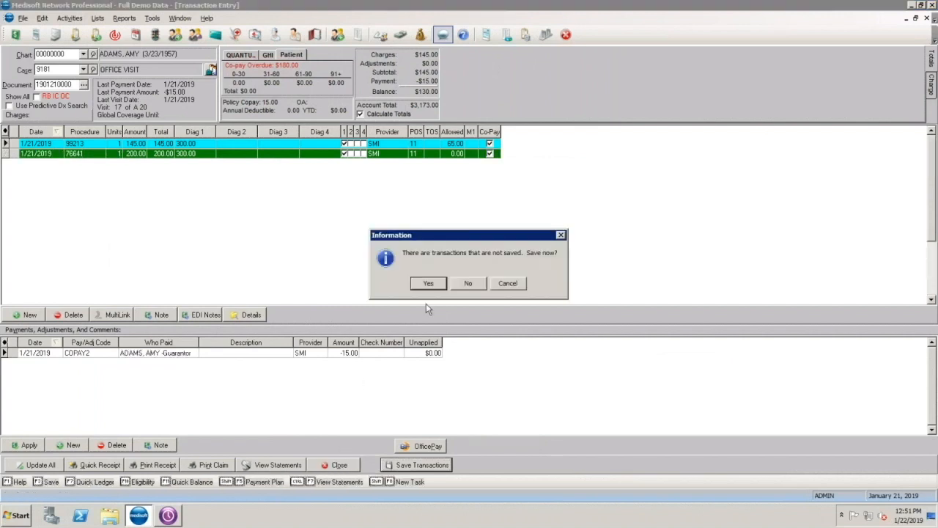
click(469, 283)
click(420, 34)
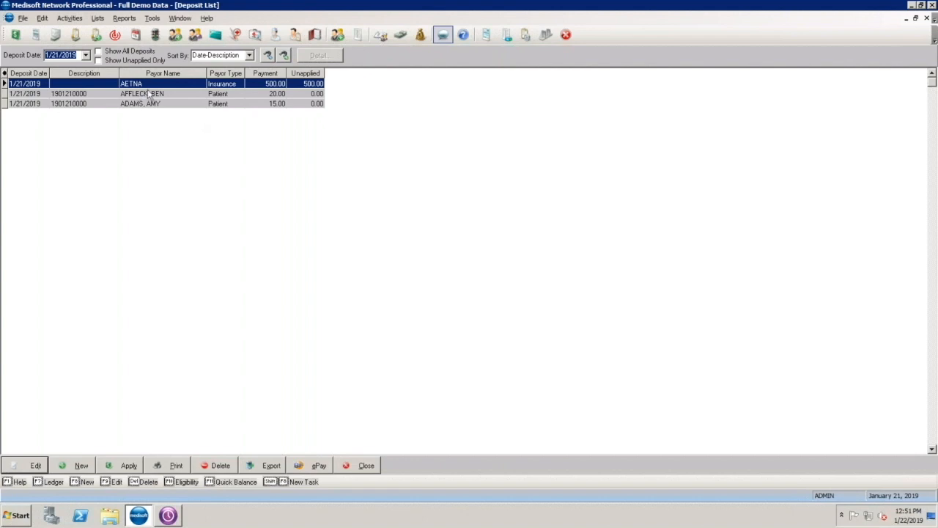
Open the 1/21/2019 AETNA deposit, examine the code type of its take-back code, and close both without saving
double_click(156, 86)
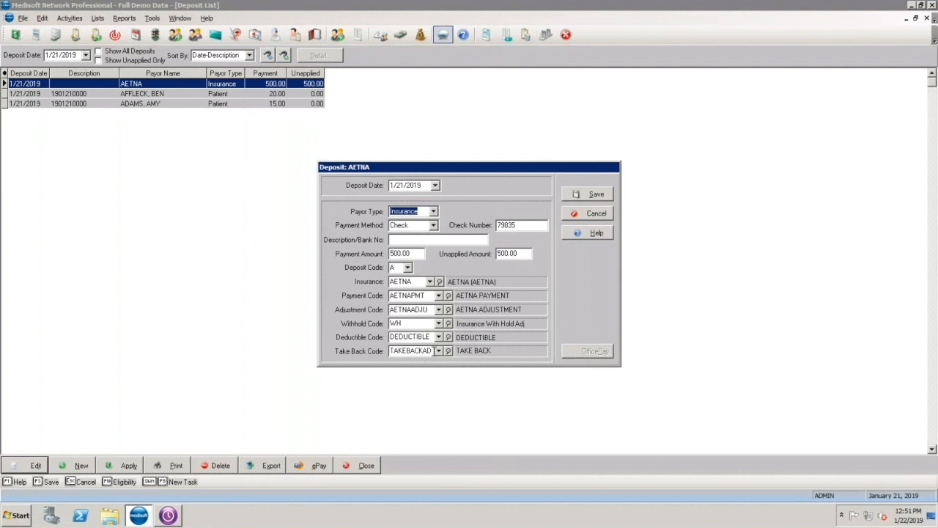
click(429, 351)
right_click(430, 352)
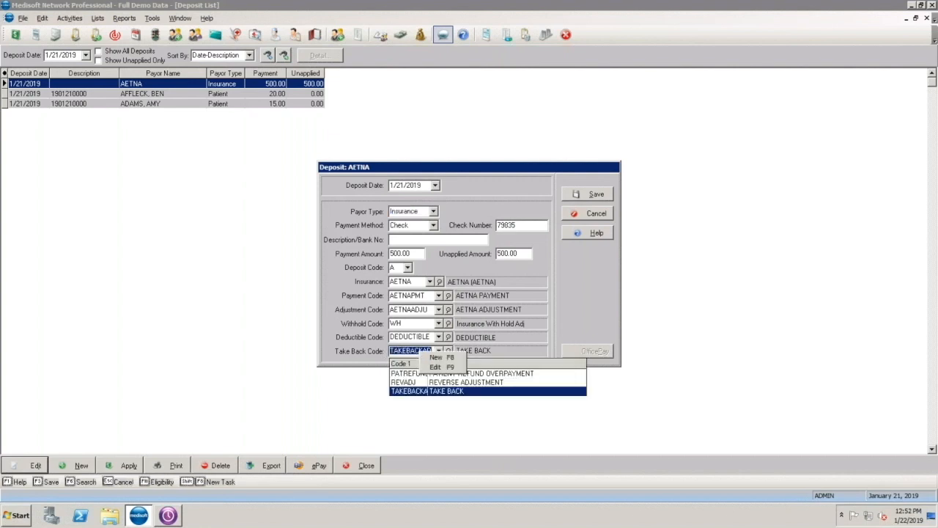
click(437, 365)
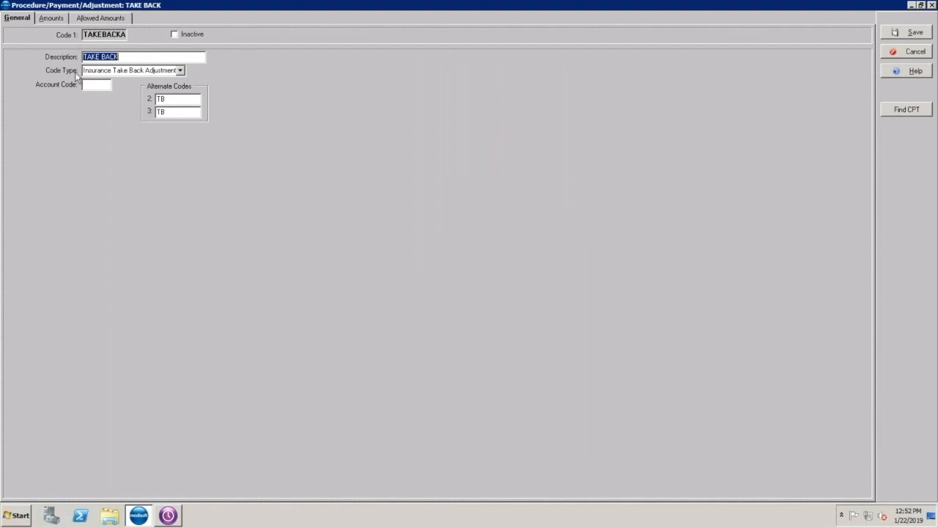
click(124, 71)
click(125, 80)
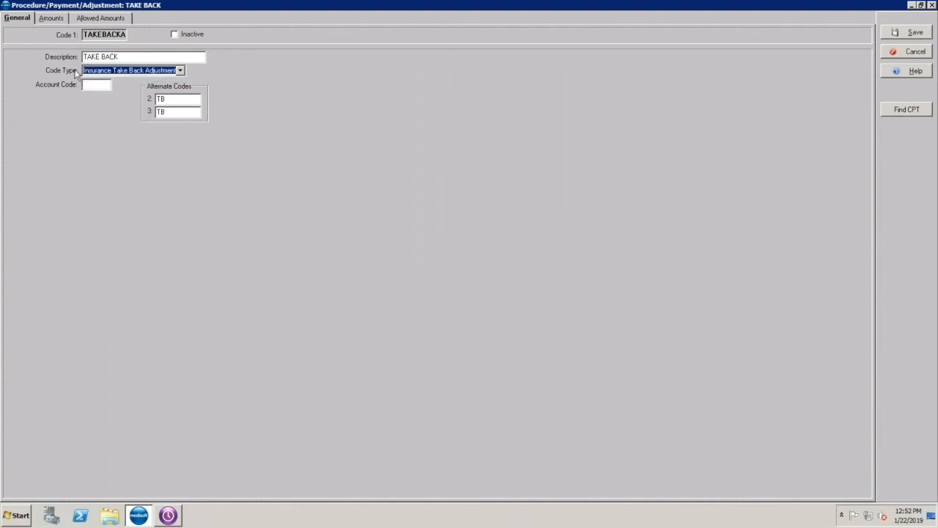
click(900, 55)
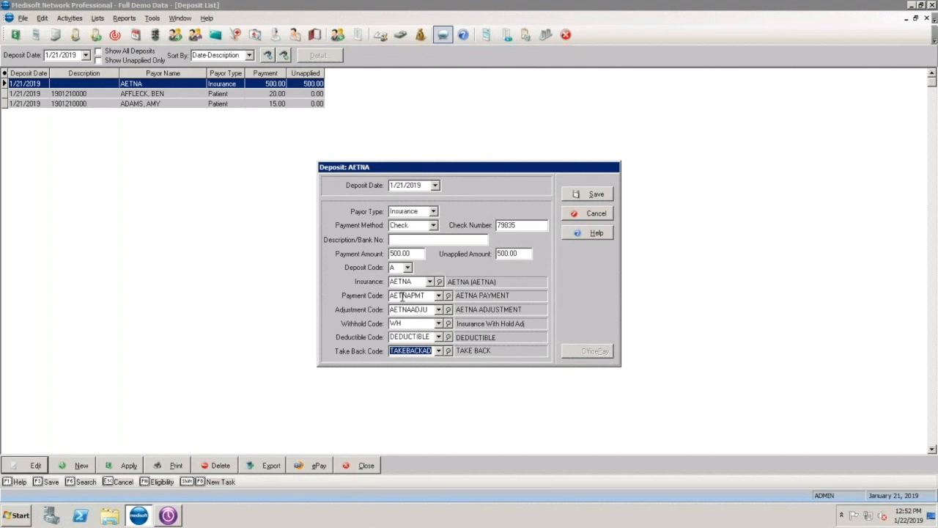
click(590, 216)
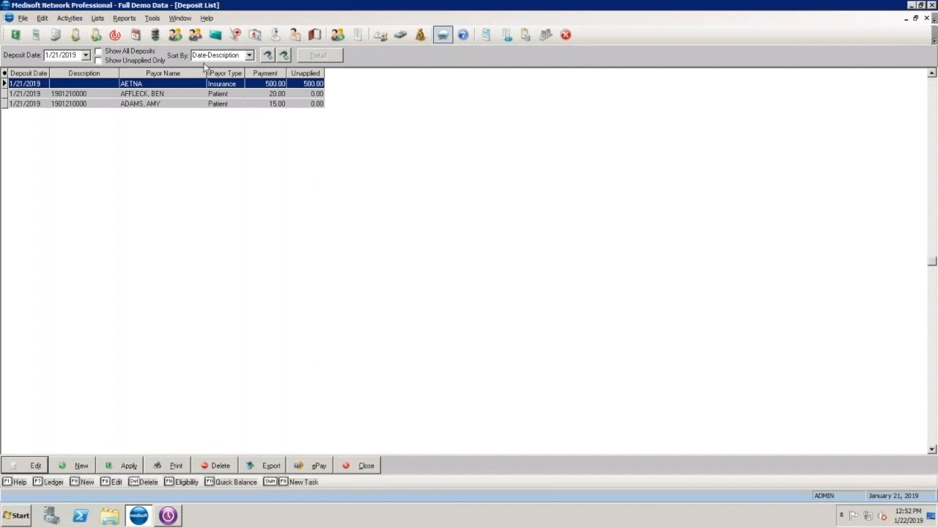
Review the default payment application codes in the AETNA insurance carrier record and return to the Deposit List
click(216, 36)
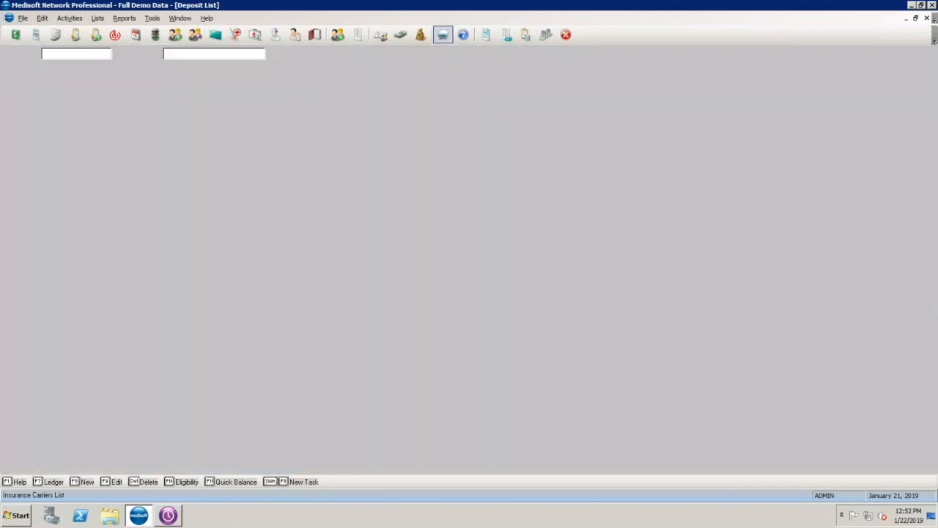
double_click(83, 86)
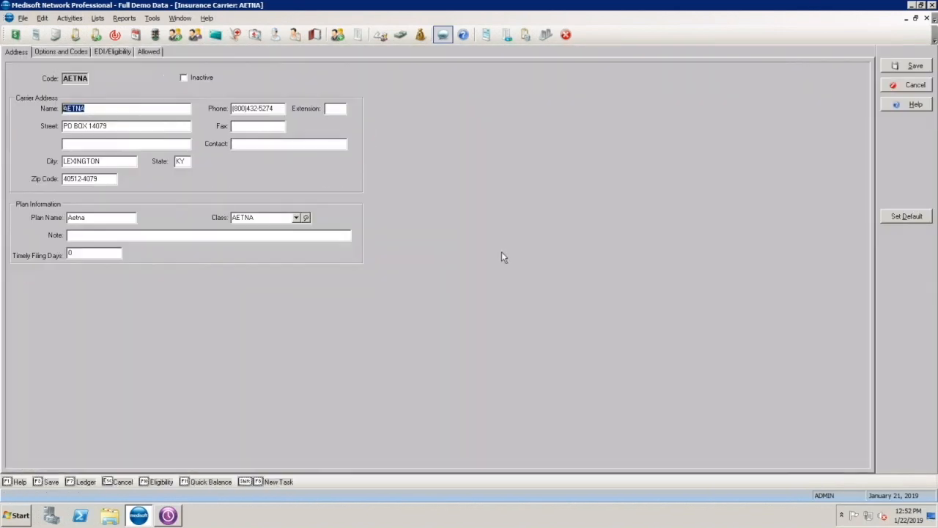
click(61, 52)
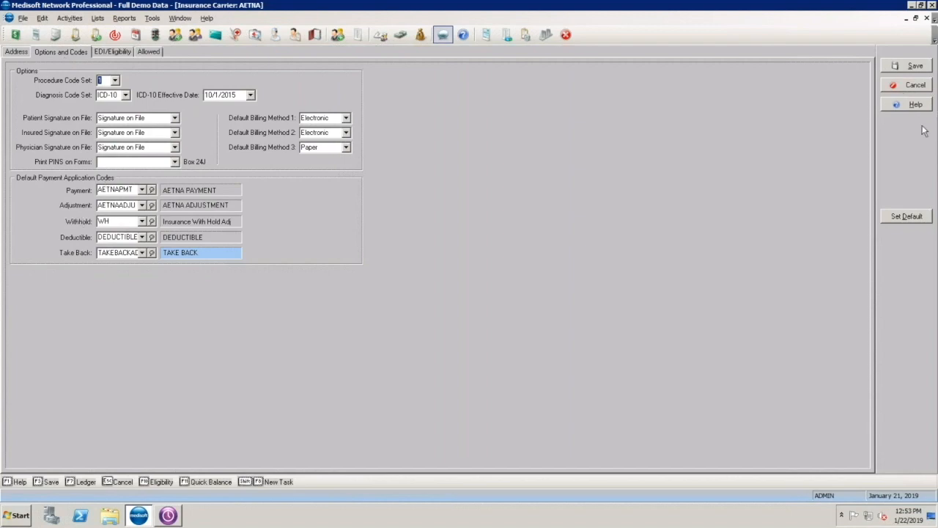
click(906, 87)
click(401, 33)
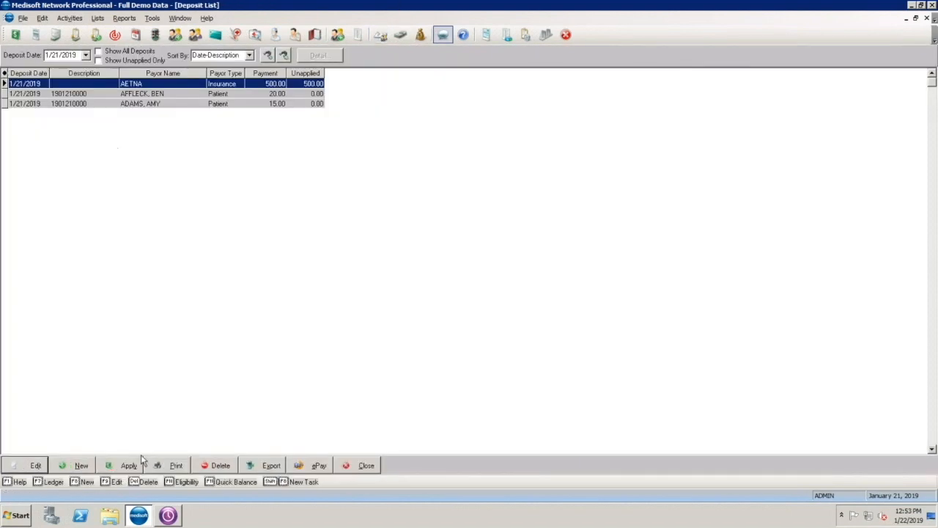
Start a new insurance deposit with AETNA as the insurance to load its default codes, and cancel it
click(73, 465)
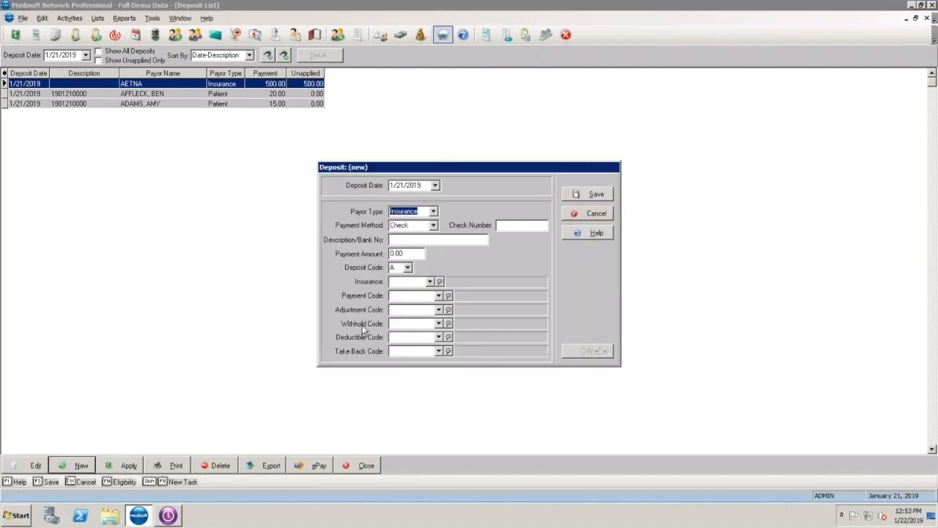
click(430, 282)
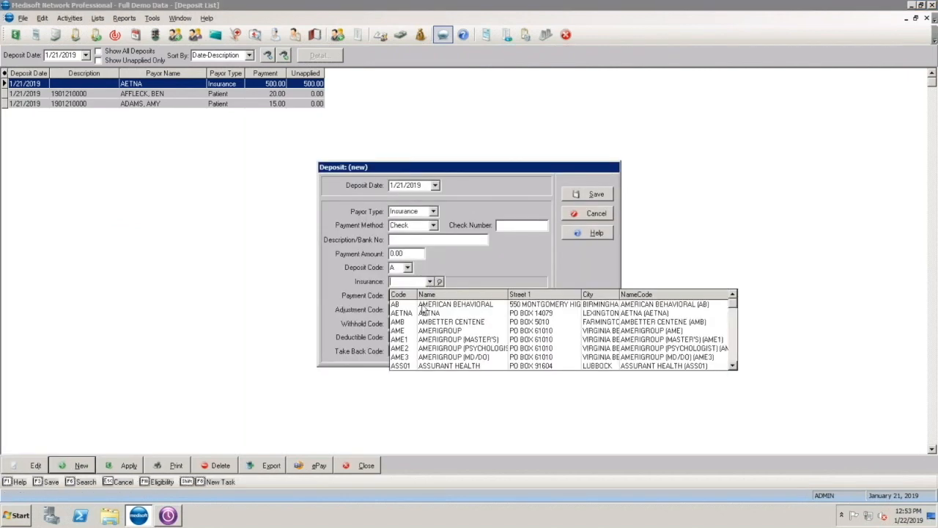
click(415, 305)
click(429, 282)
click(423, 315)
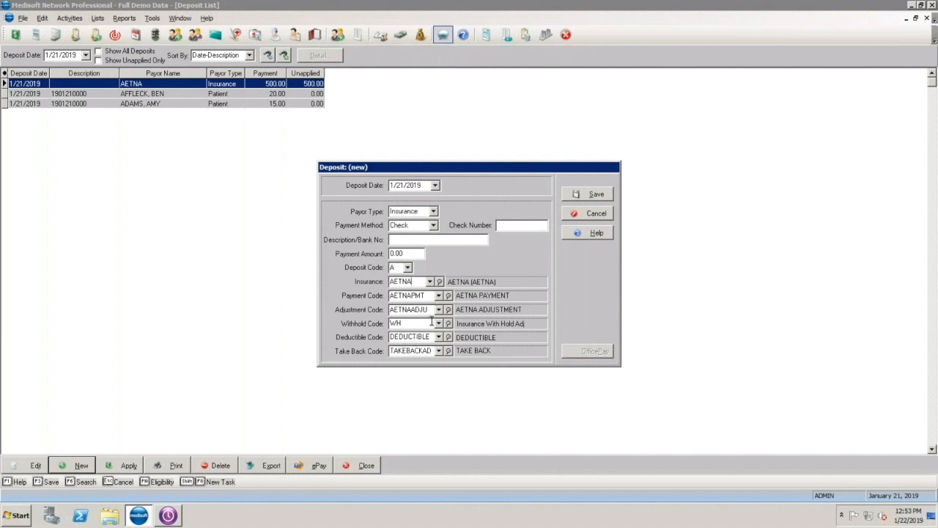
click(588, 213)
Open the AMBETTER CENTENE carrier's options and codes, view the blank form for a new payment code, and cancel that form
click(214, 34)
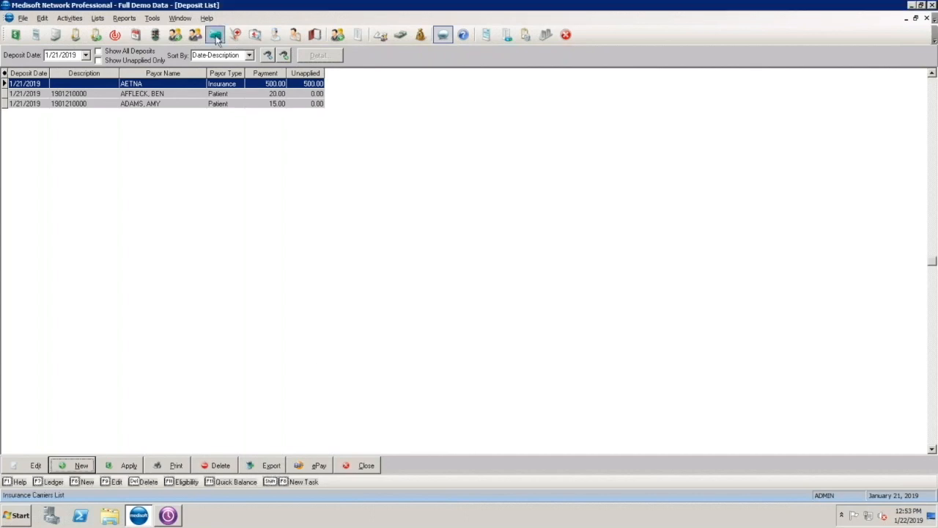
double_click(66, 93)
click(62, 52)
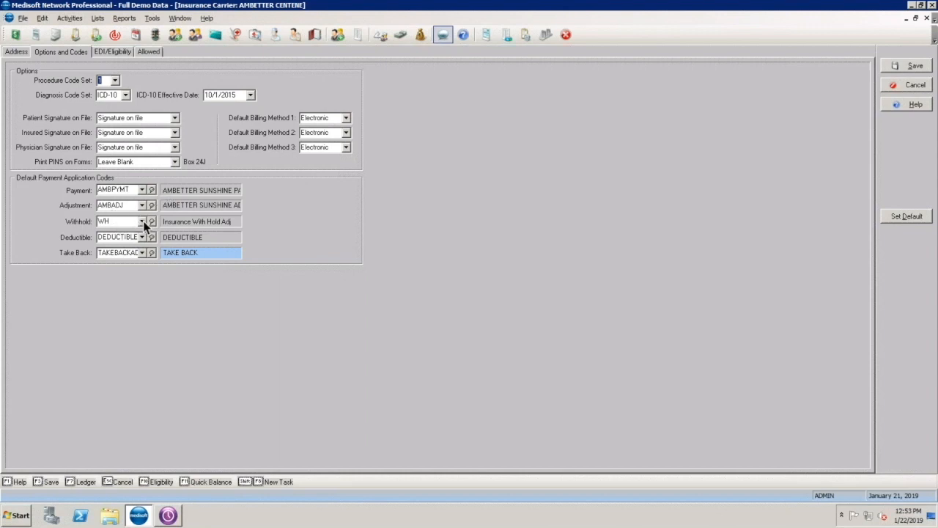
right_click(121, 189)
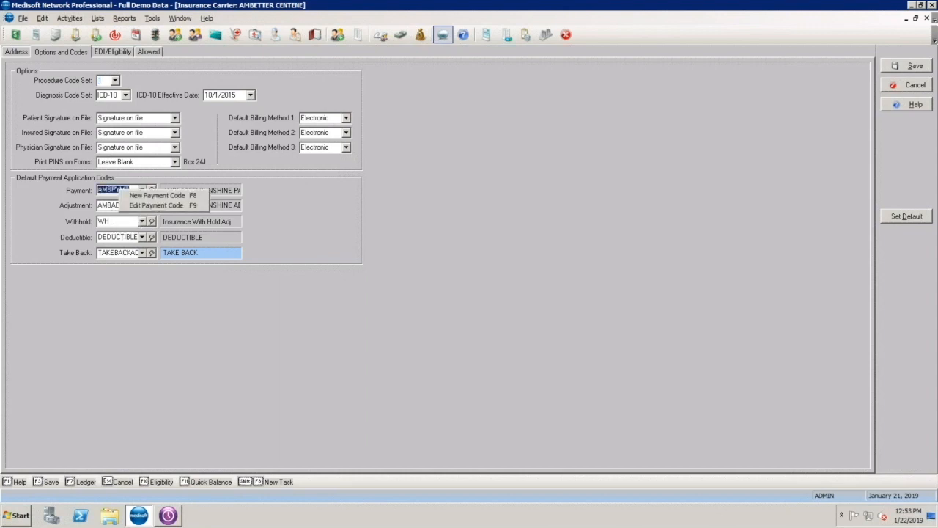
click(136, 196)
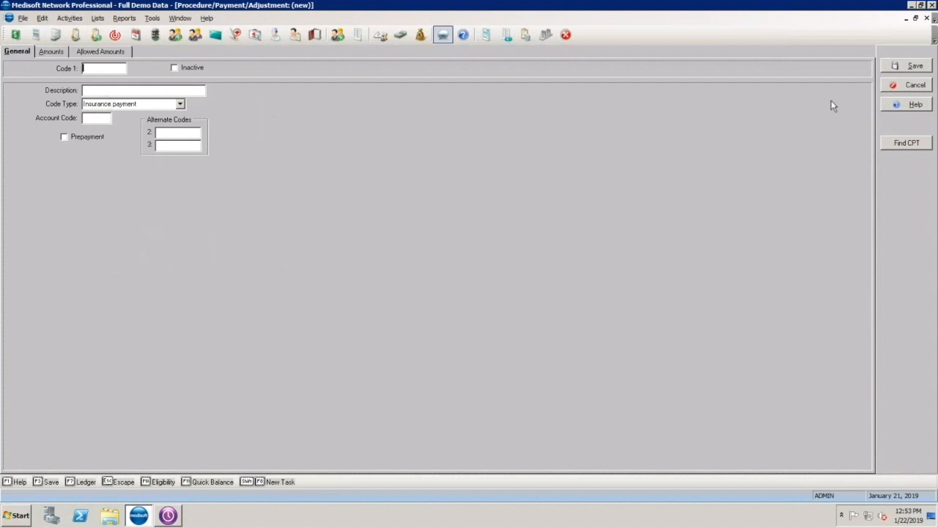
click(888, 84)
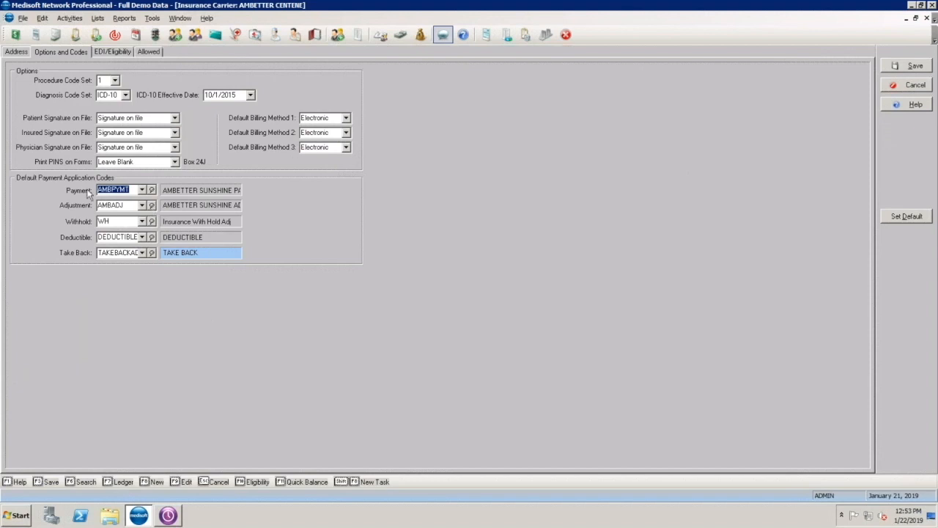
View the blank forms for a new adjustment code and a new take-back code from the carrier's defaults, cancelling each
click(107, 206)
right_click(107, 206)
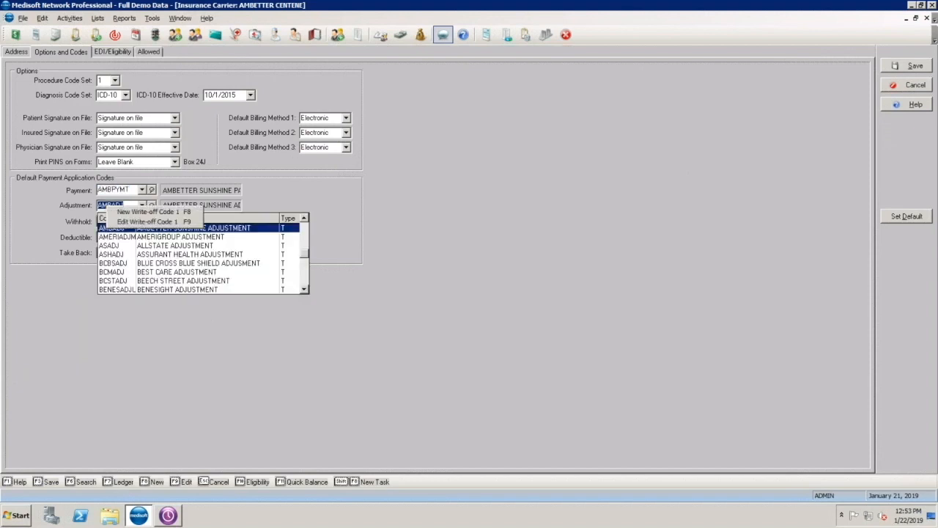
click(132, 212)
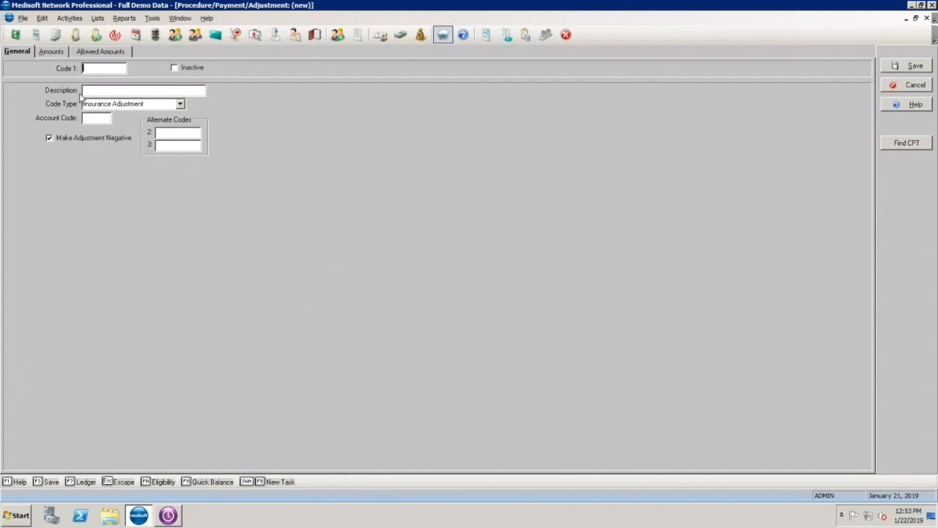
click(916, 85)
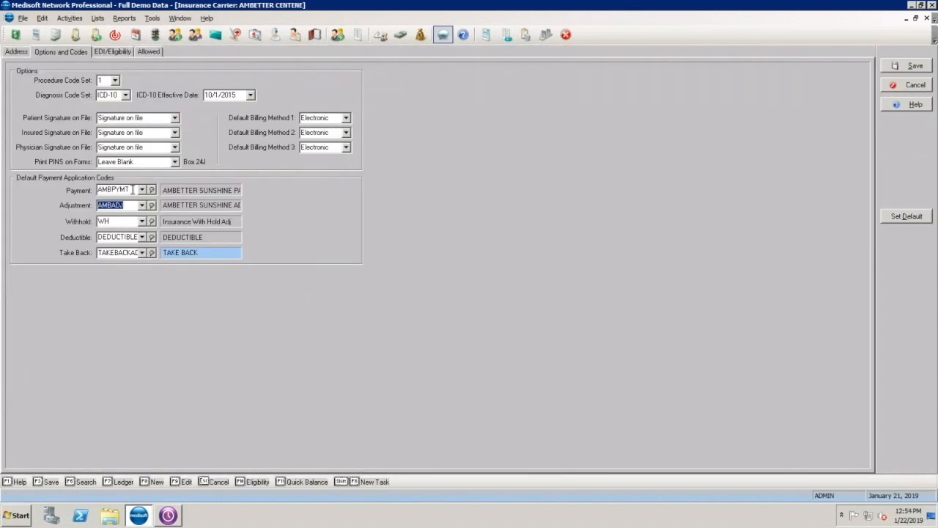
right_click(107, 252)
click(119, 260)
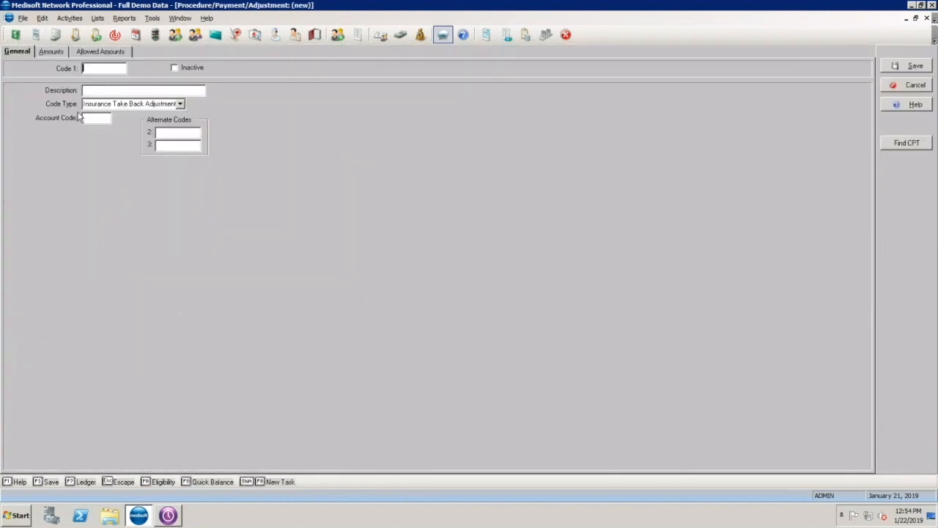
click(914, 85)
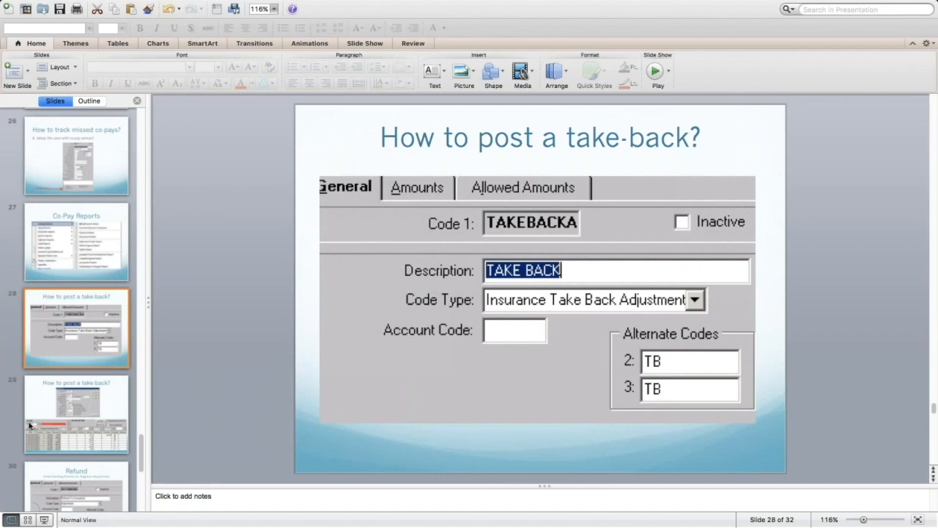
In PowerPoint, present slide 29 on posting a take-back full screen, and end the slide show
click(67, 414)
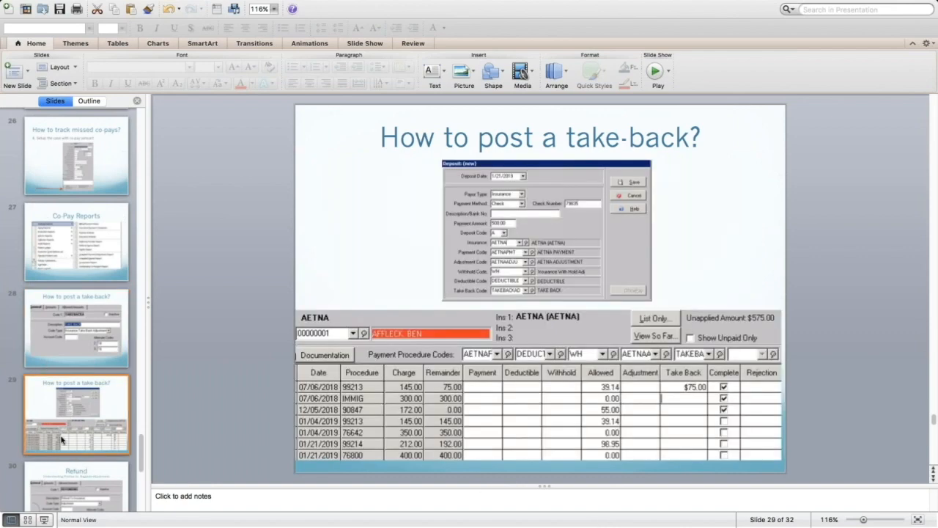
click(44, 519)
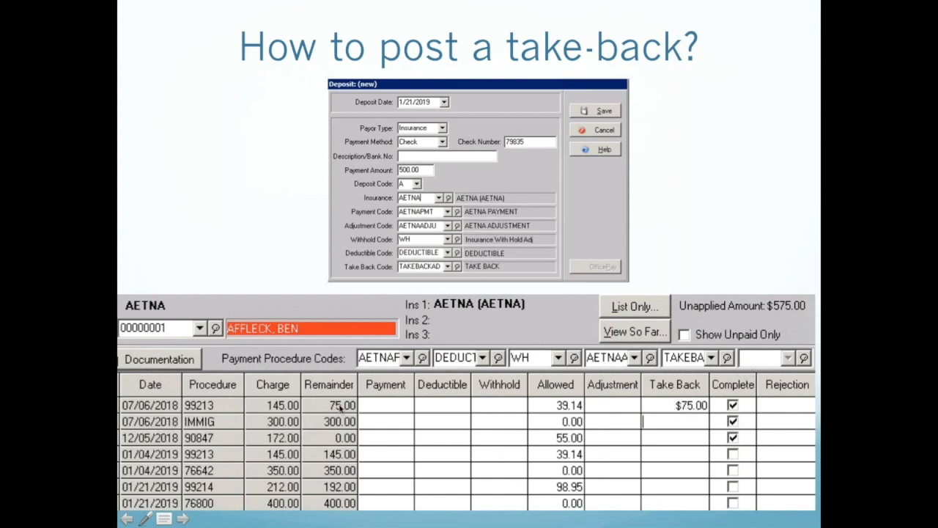
key(Escape)
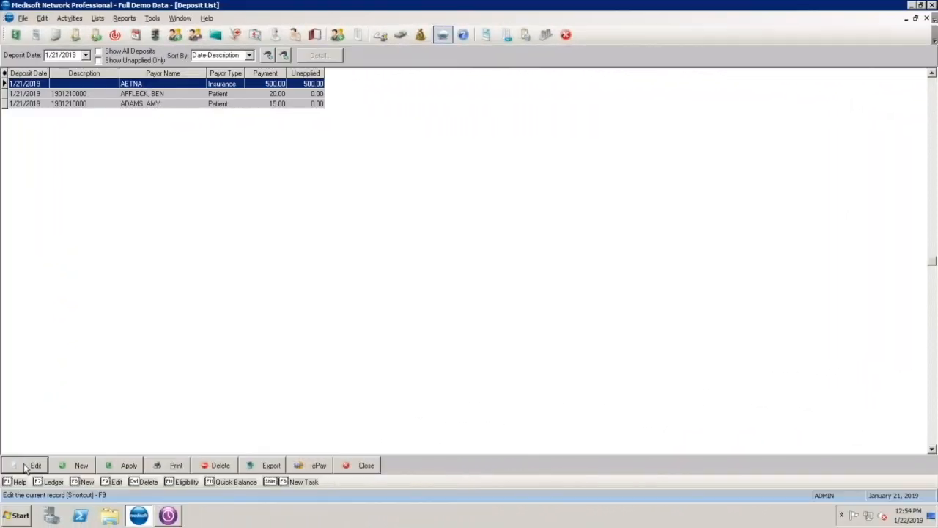
In Medisoft, apply the AETNA deposit to the second listed patient, checking the charges with Show Unpaid Only on and off again
click(128, 465)
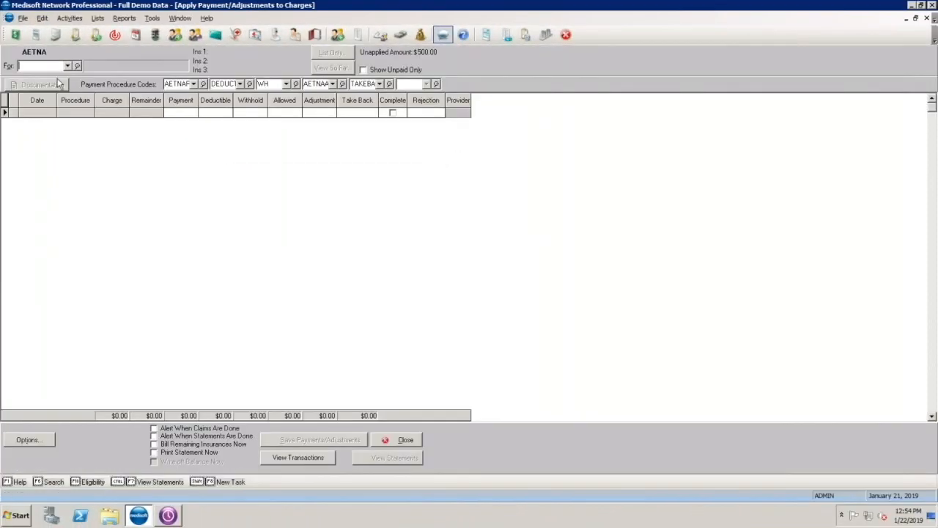
click(67, 65)
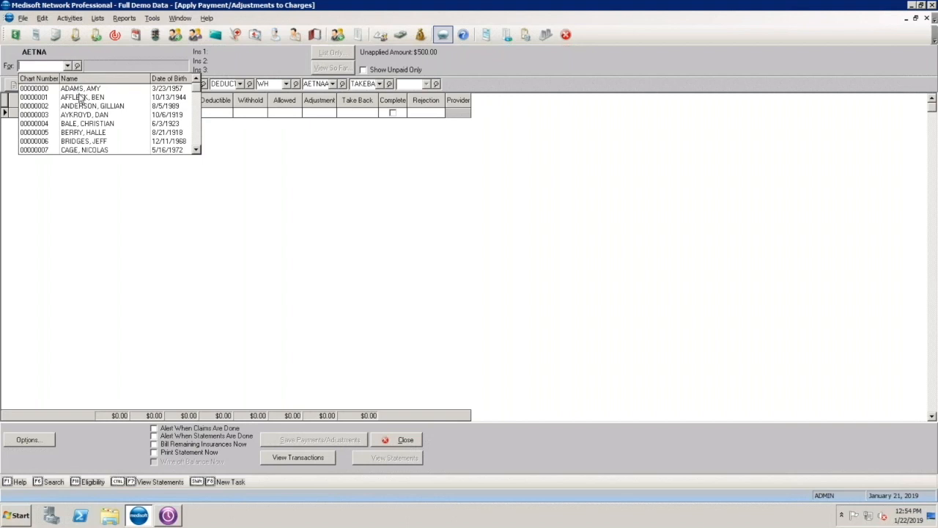
click(77, 91)
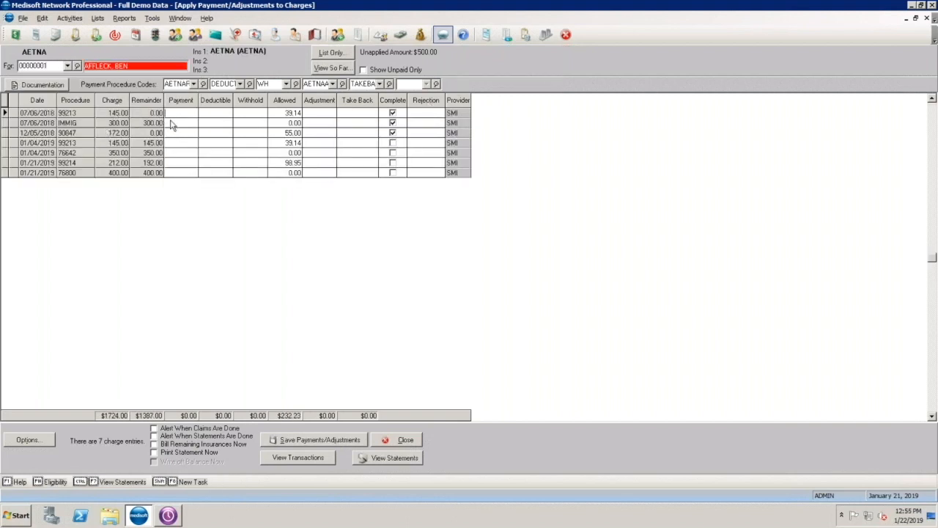
click(362, 70)
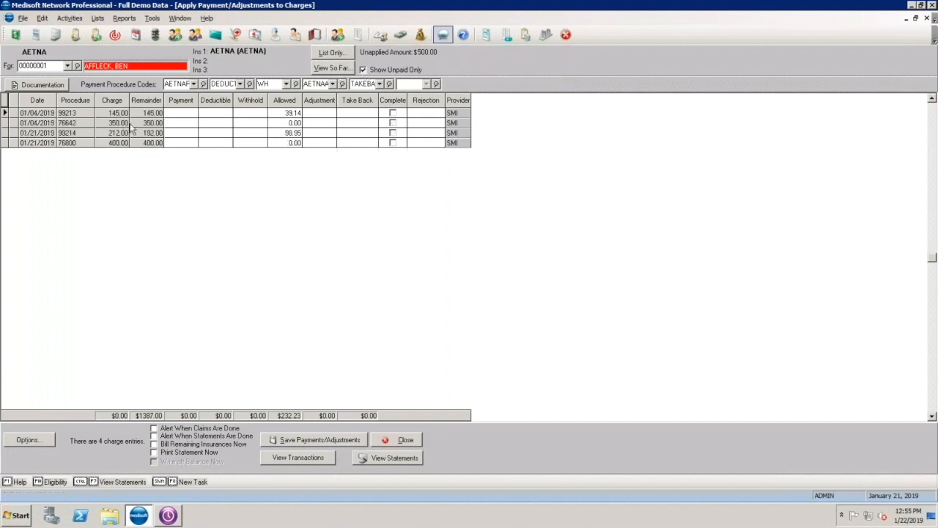
click(363, 70)
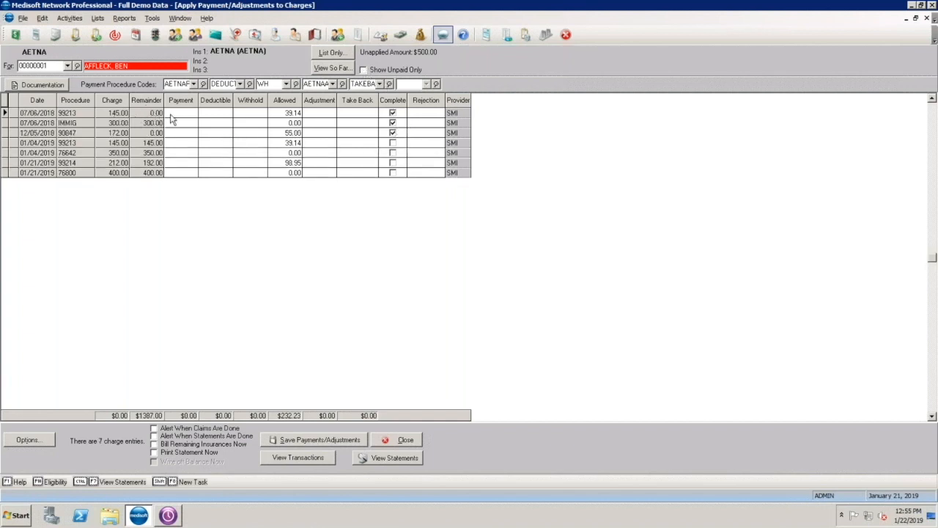
Enter a 75 take-back on the patient's 07/06/2018 charge for procedure 99213
click(359, 115)
text(75)
key(Return)
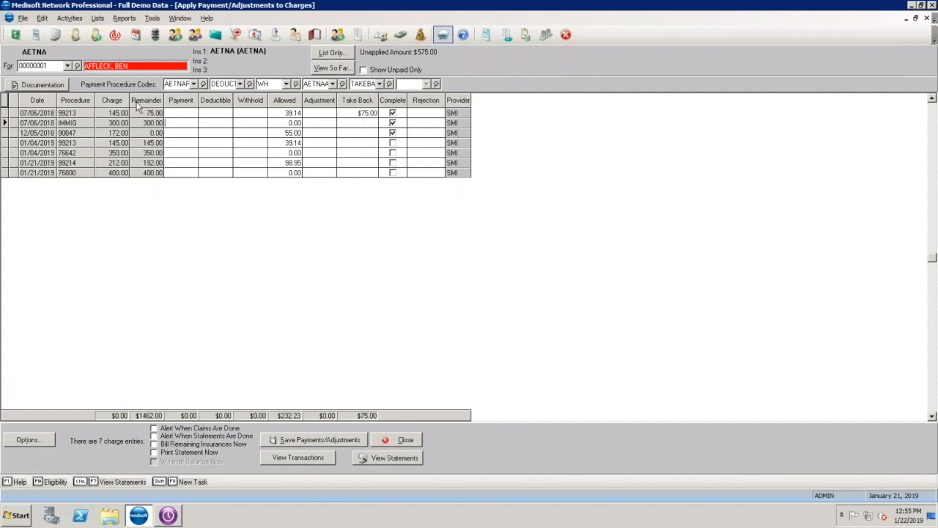
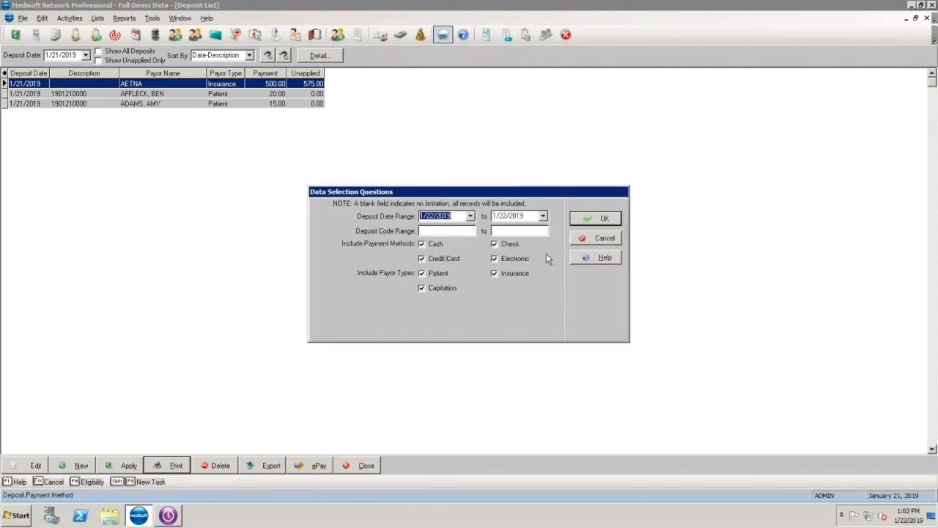
Try to run the deposit report for 1/22/2019 with all payment methods and payor types included
click(583, 221)
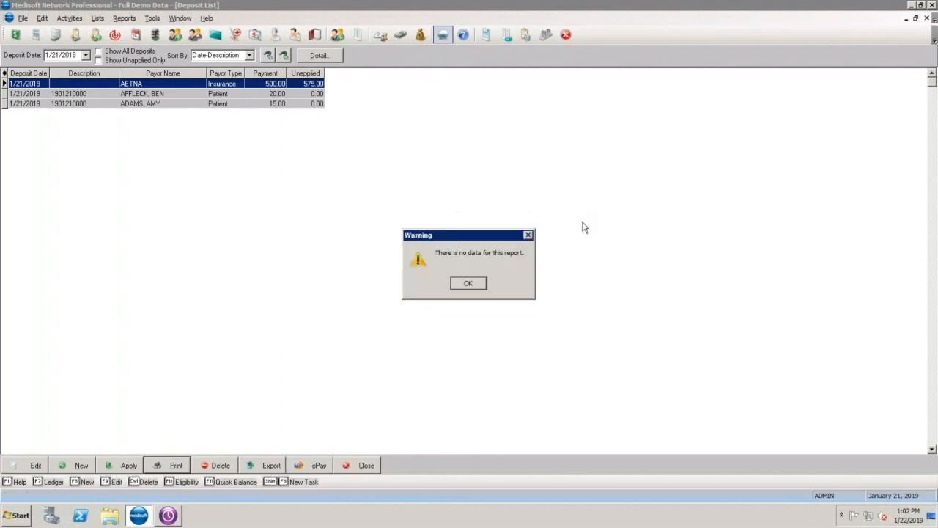
click(468, 284)
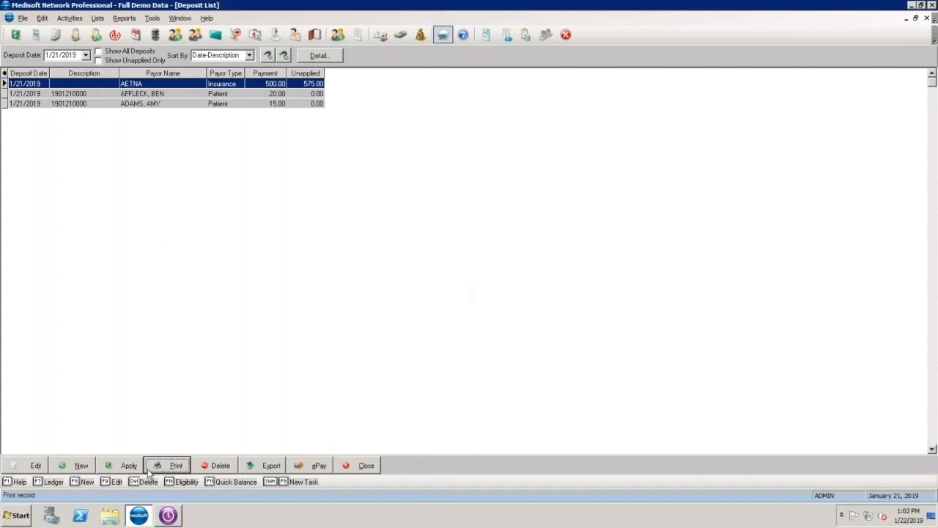
Apply the AETNA deposit to the first listed patient: pay 300 on IMMIG of 07/06/2018, and 100 each on 99213 and 76642 of 01/04/2019
click(129, 465)
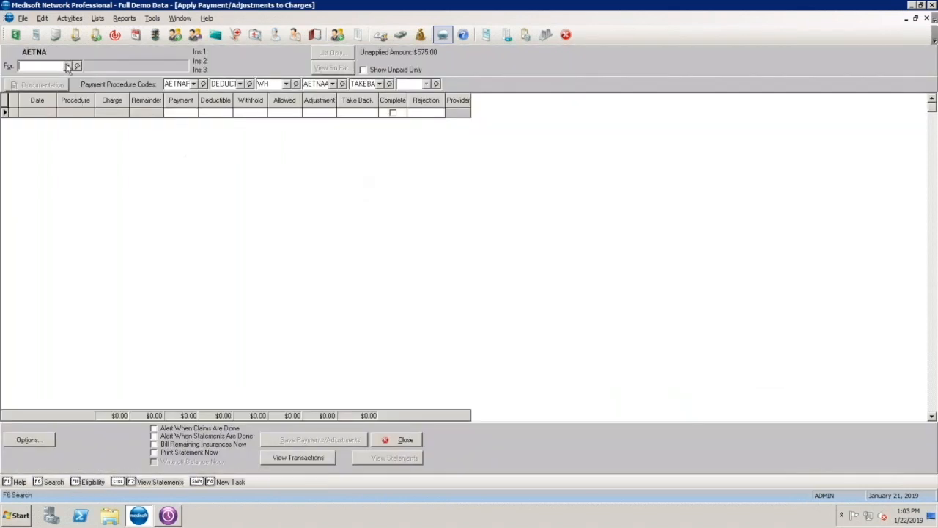
click(67, 67)
click(87, 98)
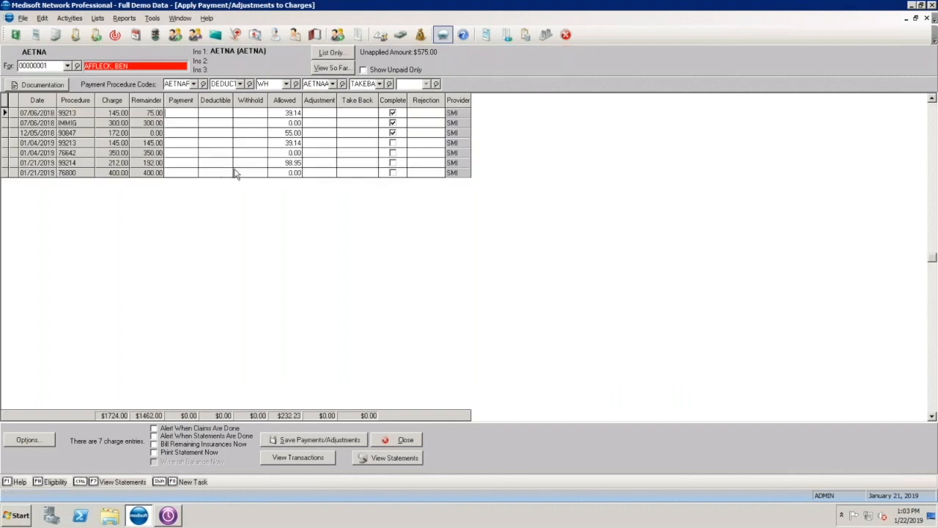
click(179, 124)
text(300)
click(178, 143)
text(100)
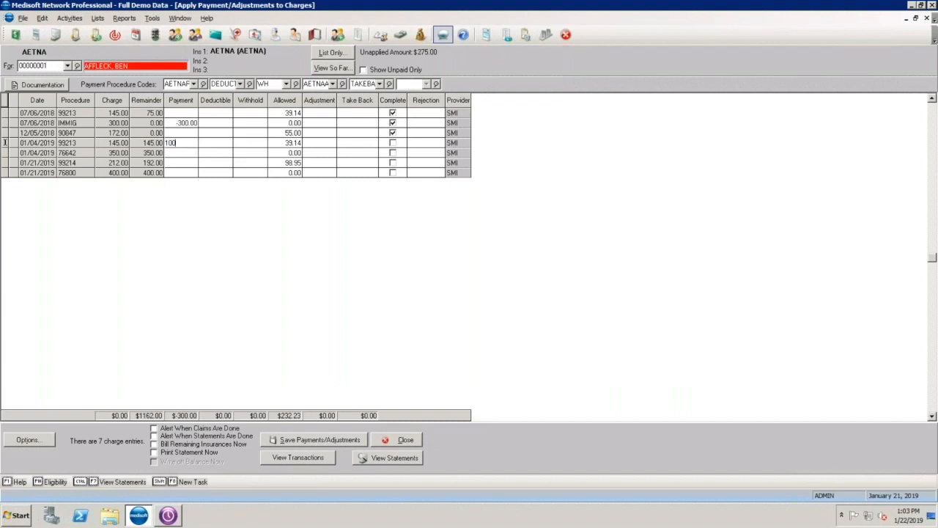
click(177, 153)
text(100)
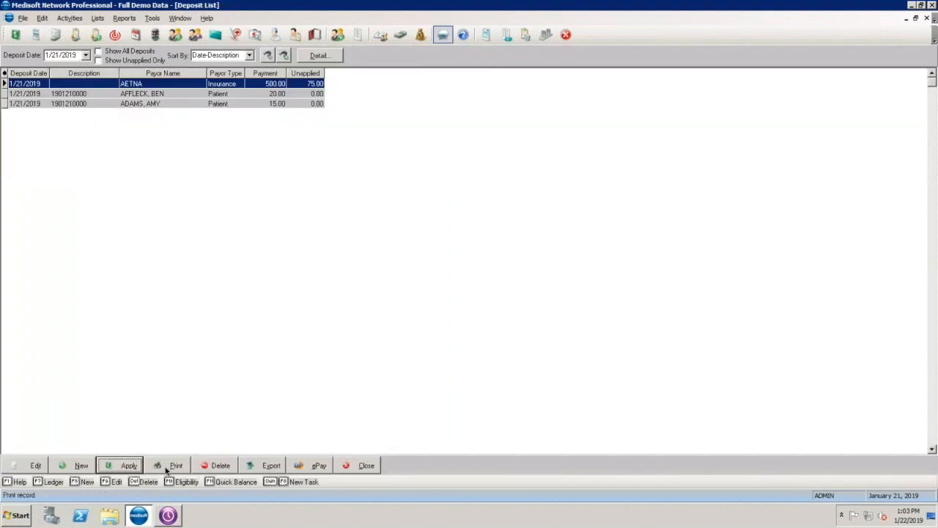
Preview the deposit report for 1/22/2019 from the Deposit List, and close the preview
click(167, 470)
click(542, 241)
click(587, 227)
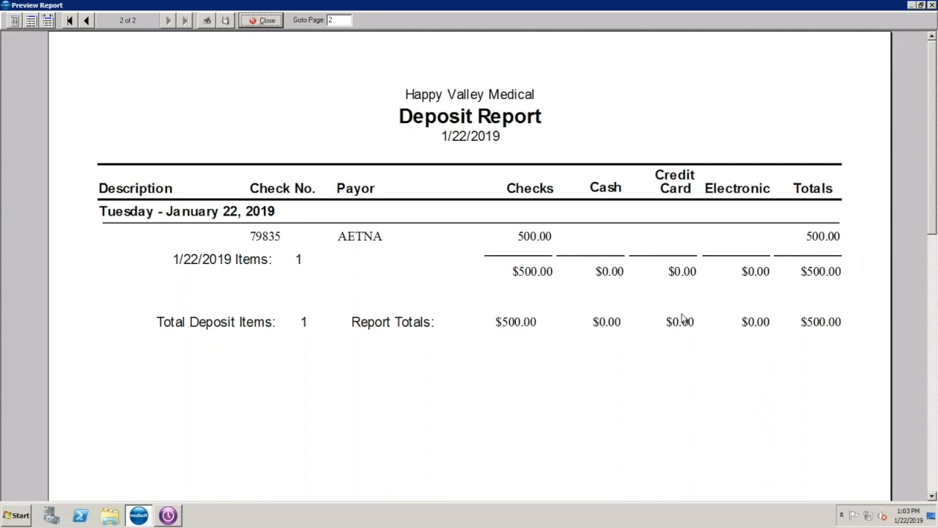
click(260, 22)
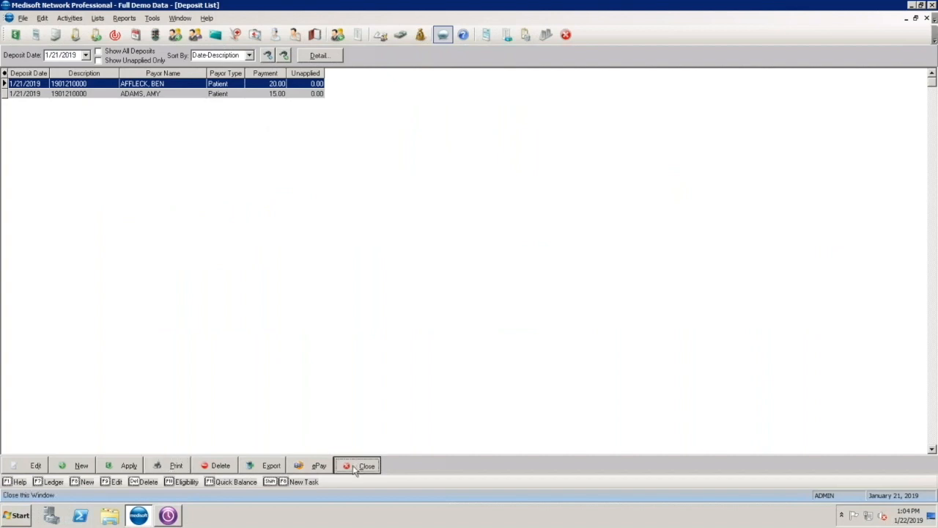
Leave the Deposit List, open the same patient in Transaction Entry, and start a new payment/adjustment line below the CASH payment
click(356, 466)
click(14, 34)
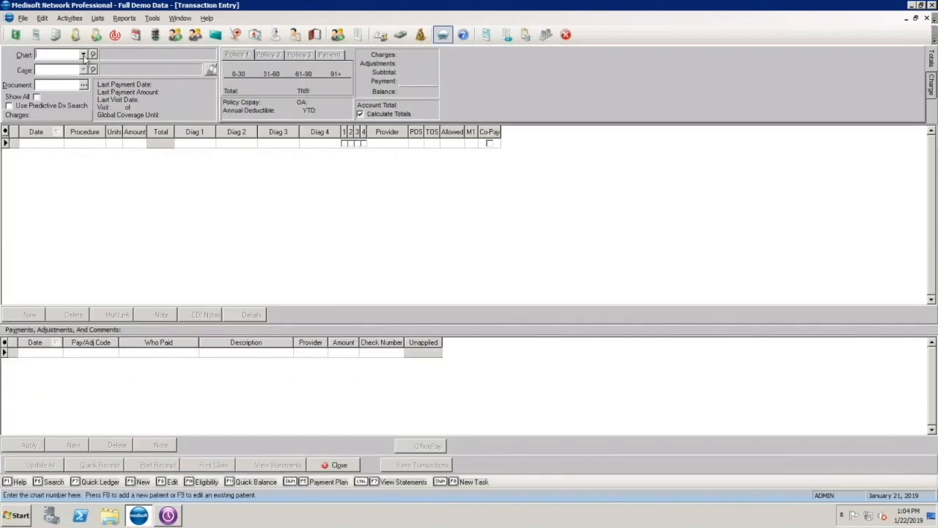
click(82, 54)
click(89, 86)
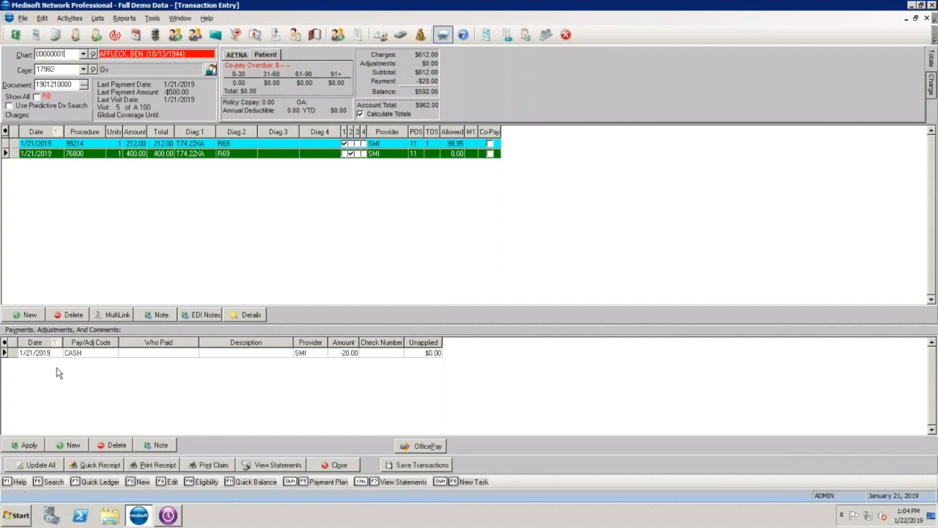
click(33, 356)
click(455, 298)
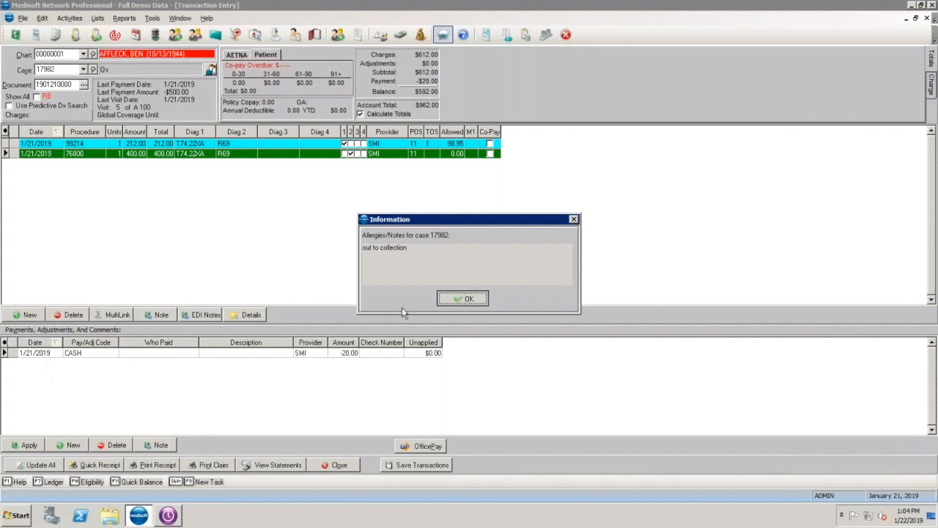
key(Down)
click(88, 363)
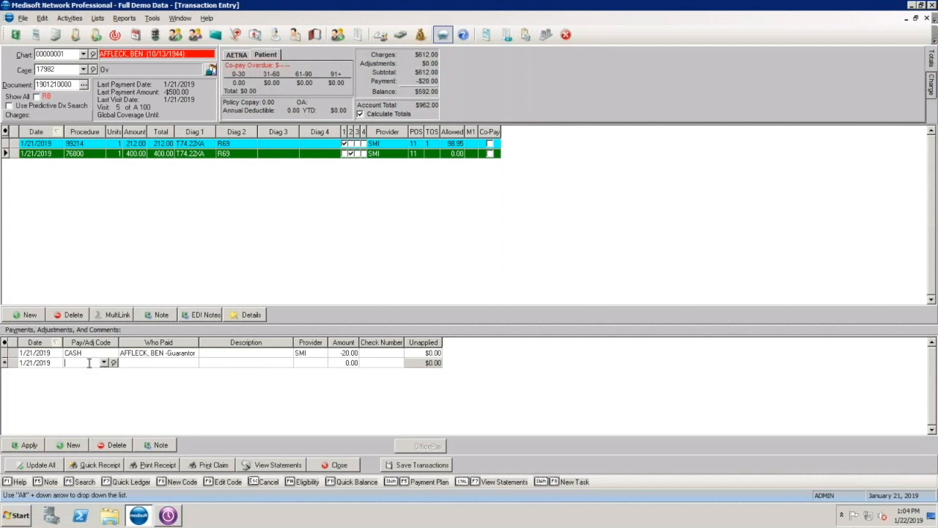
Create the code REGUNDPT, described as Patient Refund, with code type Adjustment and Make Adjustment Negative turned off, and save it
right_click(89, 363)
click(103, 369)
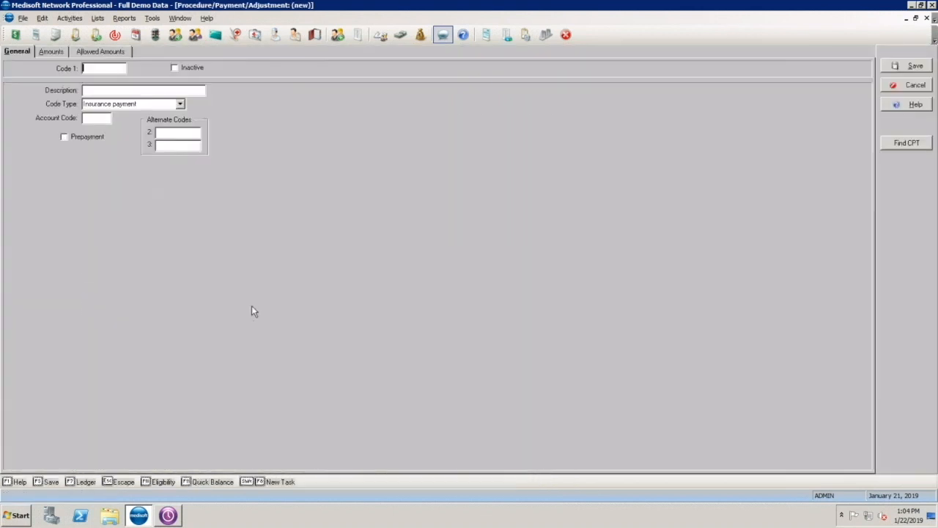
text(REGUNDPT)
key(Tab)
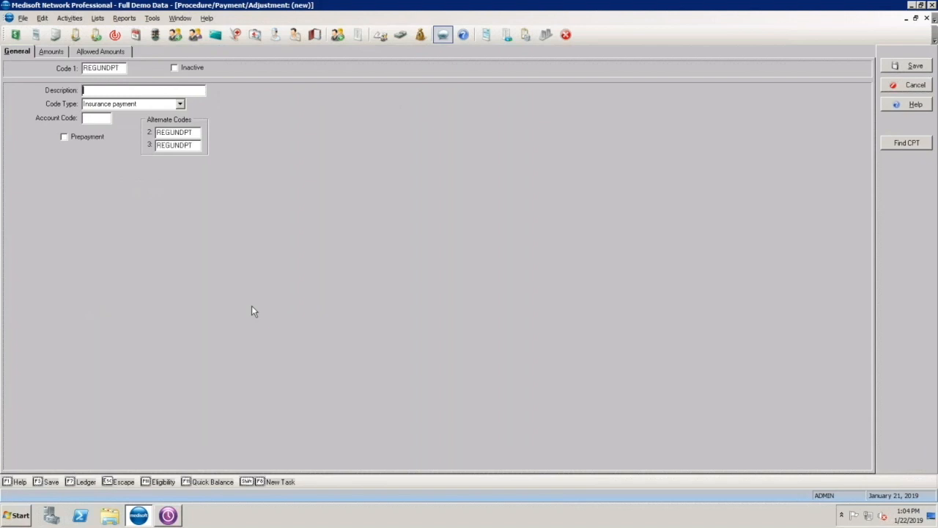
text(patien)
text(t re)
text(fur)
text(d)
click(110, 105)
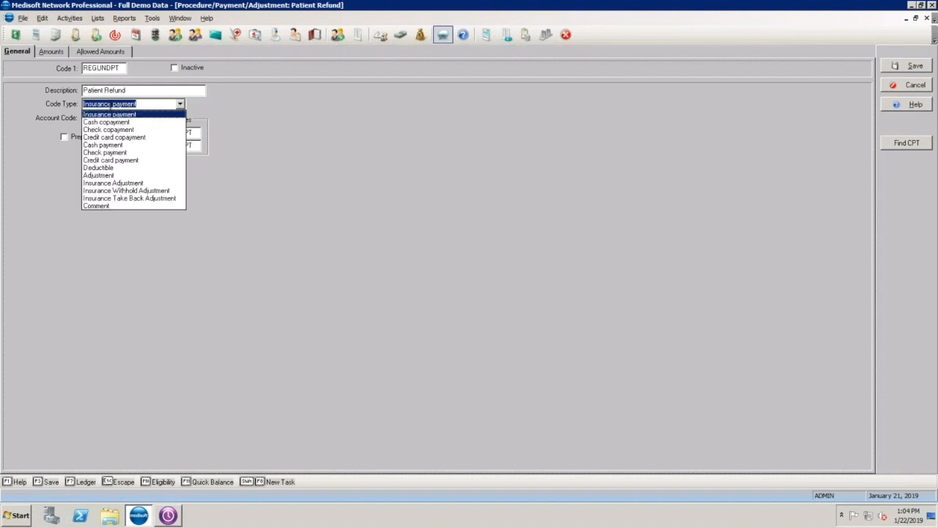
click(109, 176)
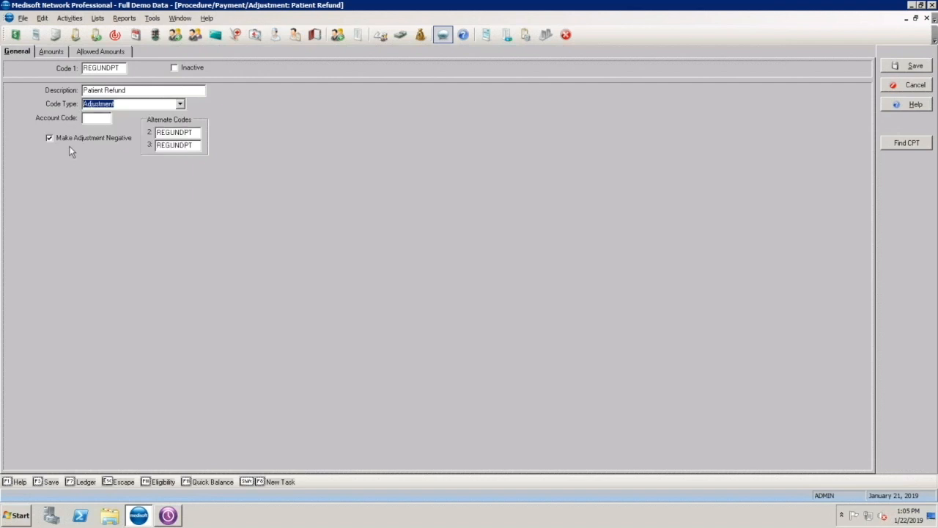
click(50, 138)
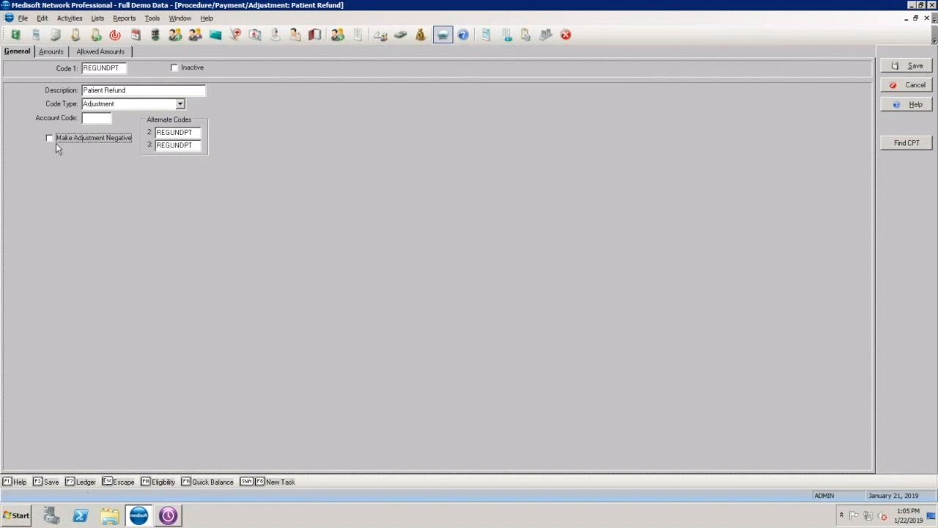
click(897, 66)
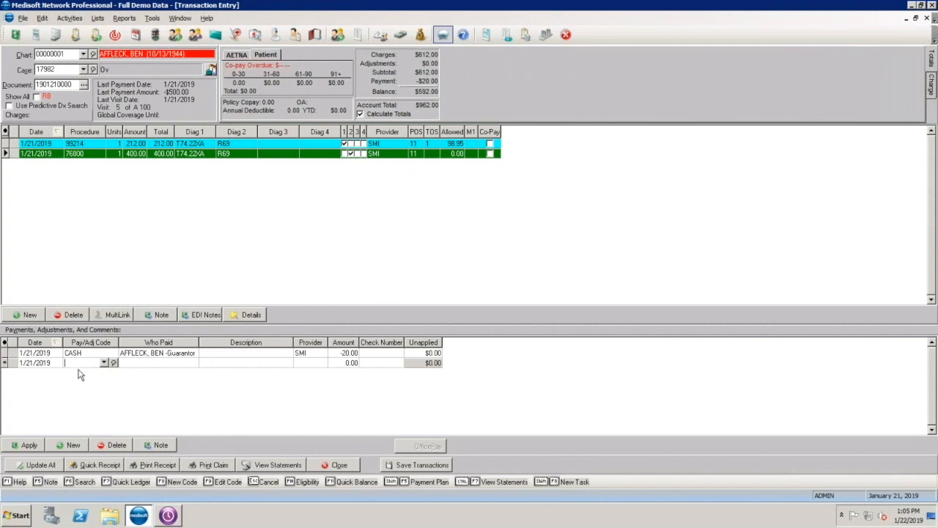
Assign the Patient Refund code REGUNDPT to the new adjustment line and set its amount to 500
text(REFUNDINS)
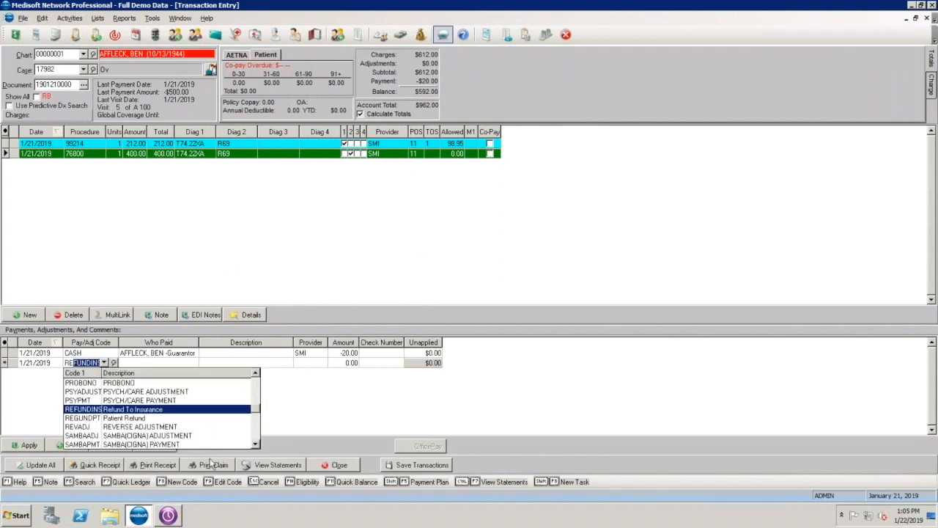
click(155, 418)
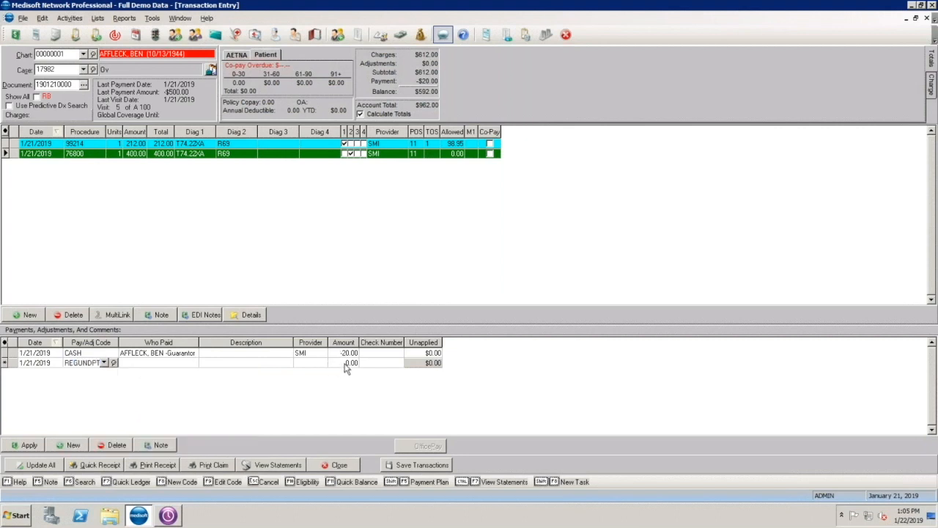
click(345, 364)
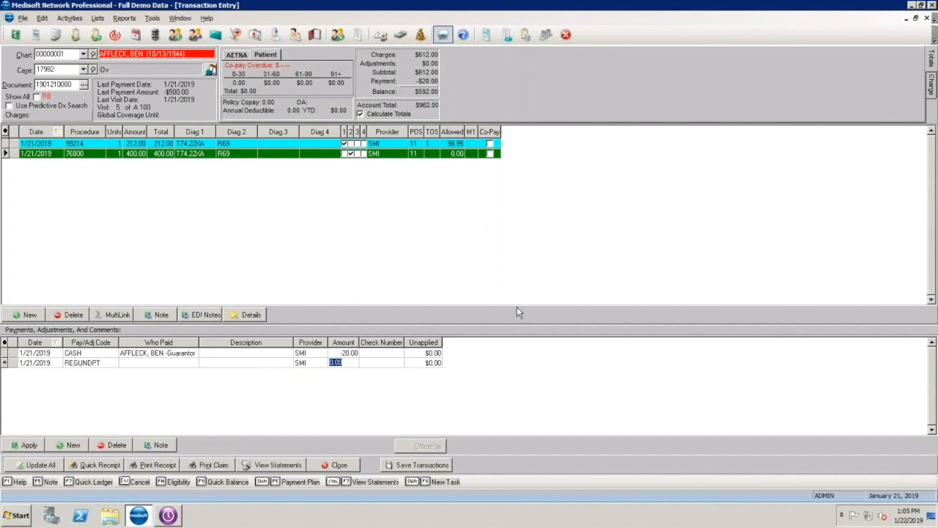
text(500)
Apply 100 of the refund adjustment to charge 99214 and 400 to charge 76800, and save the transactions
click(26, 447)
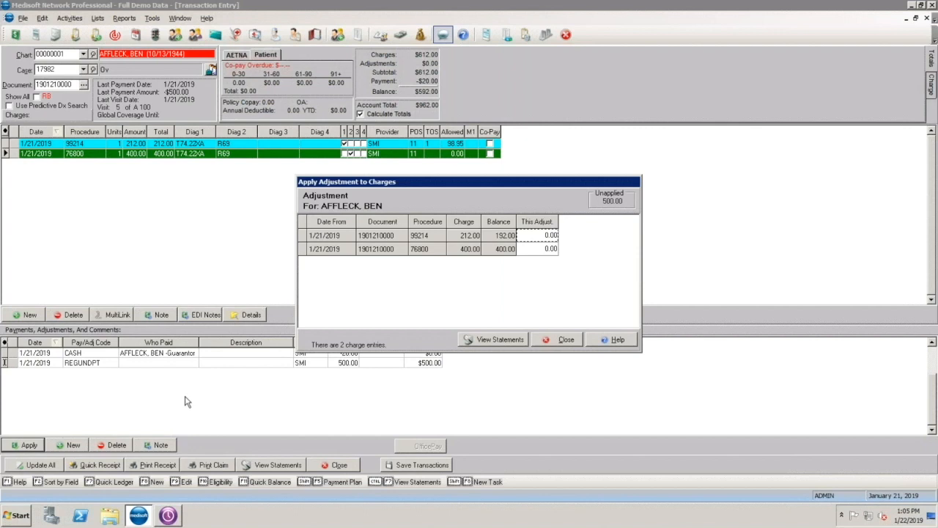
text(100)
click(544, 251)
text(400)
click(558, 340)
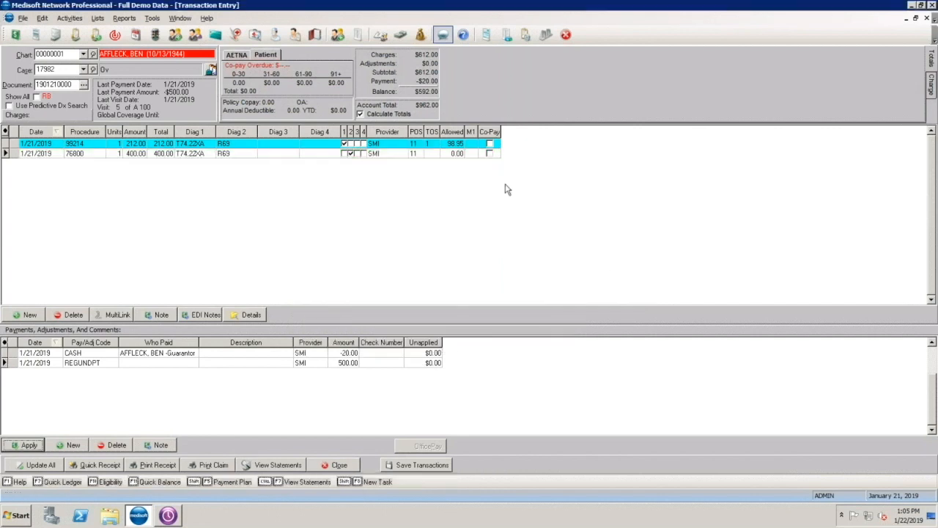
click(407, 466)
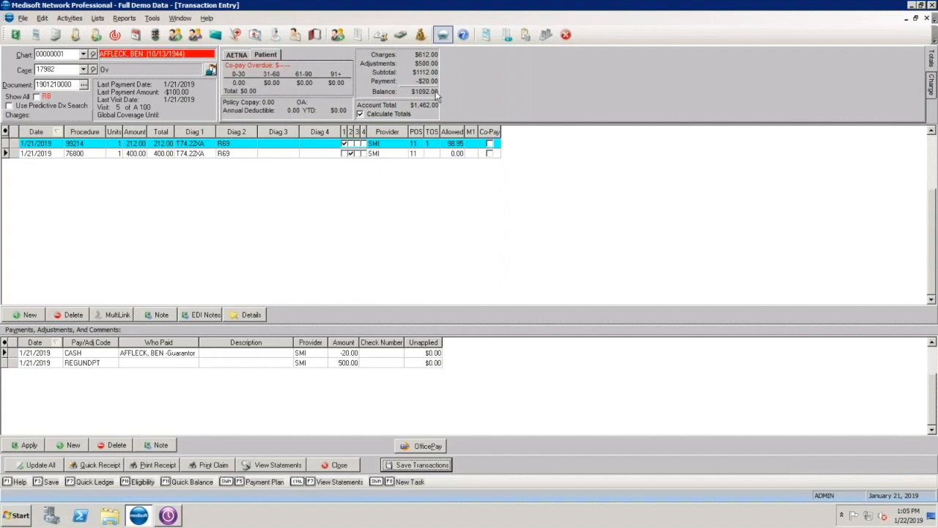
click(103, 362)
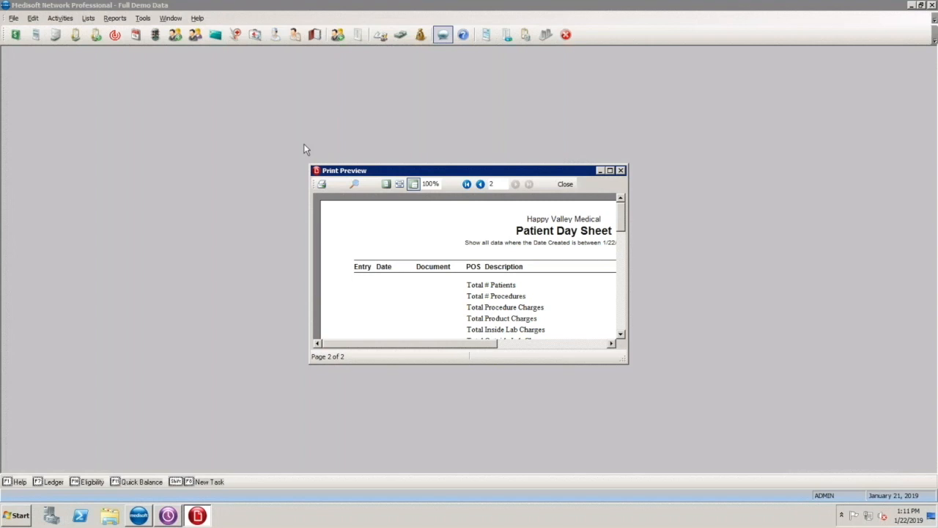
Switch to PowerPoint, start the slide show from the first slide, and advance to the Provider Financial Report slide
click(919, 6)
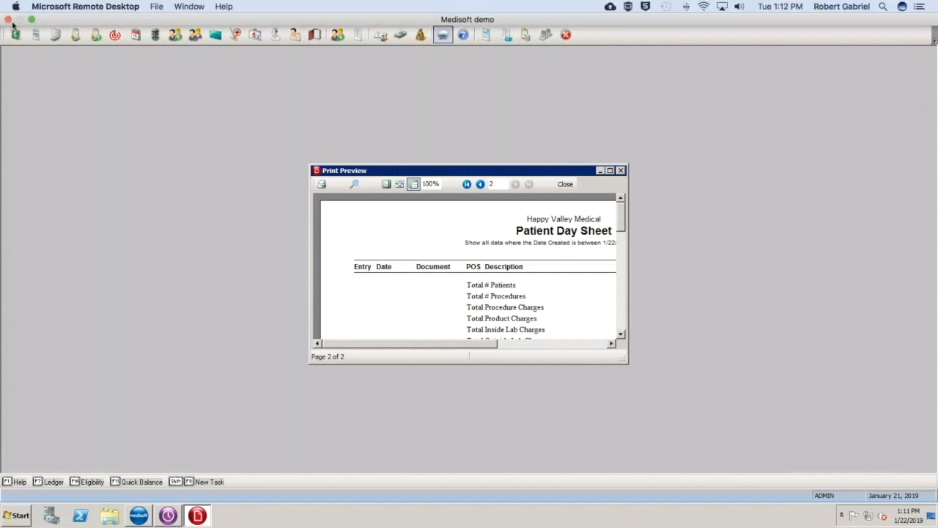
mouse_move(182, 513)
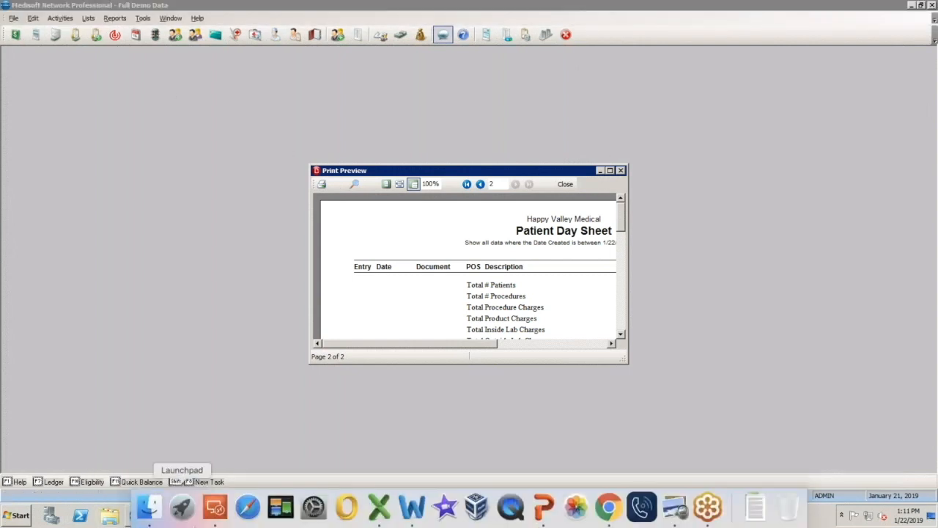
click(543, 507)
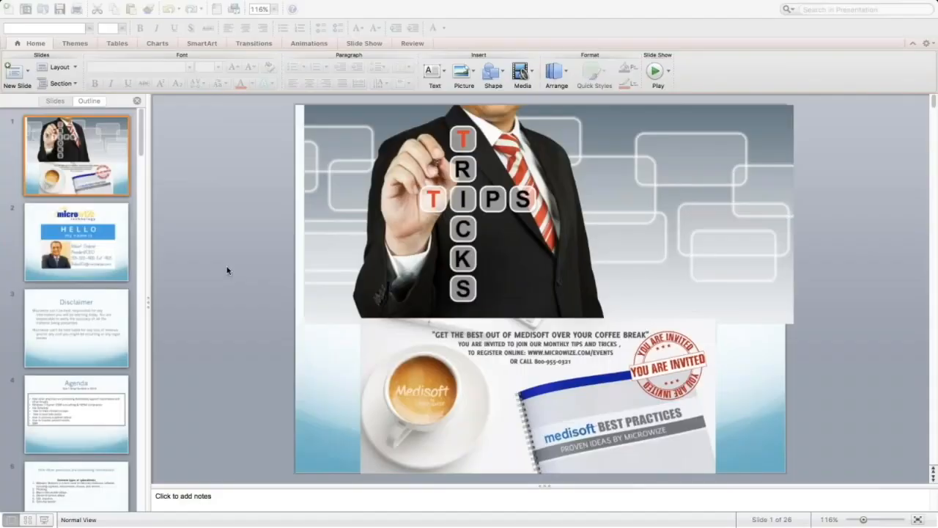
click(44, 519)
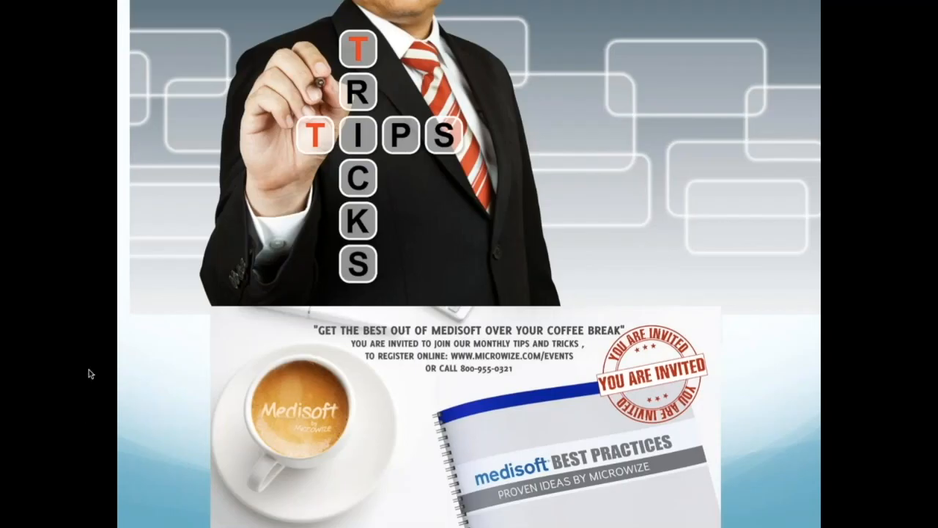
key(Right)
key(Right)
key(Right)
key(Right)
key(Right)
key(Right)
key(Right)
key(Right)
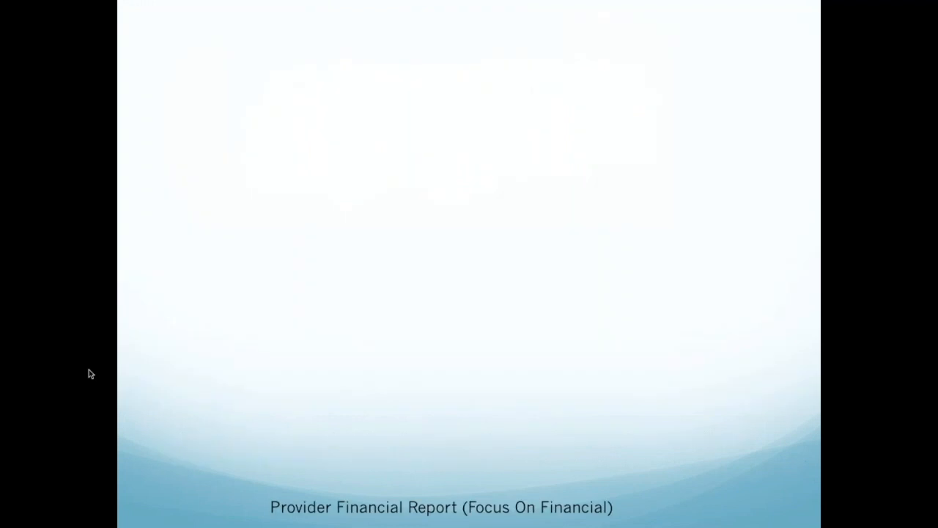